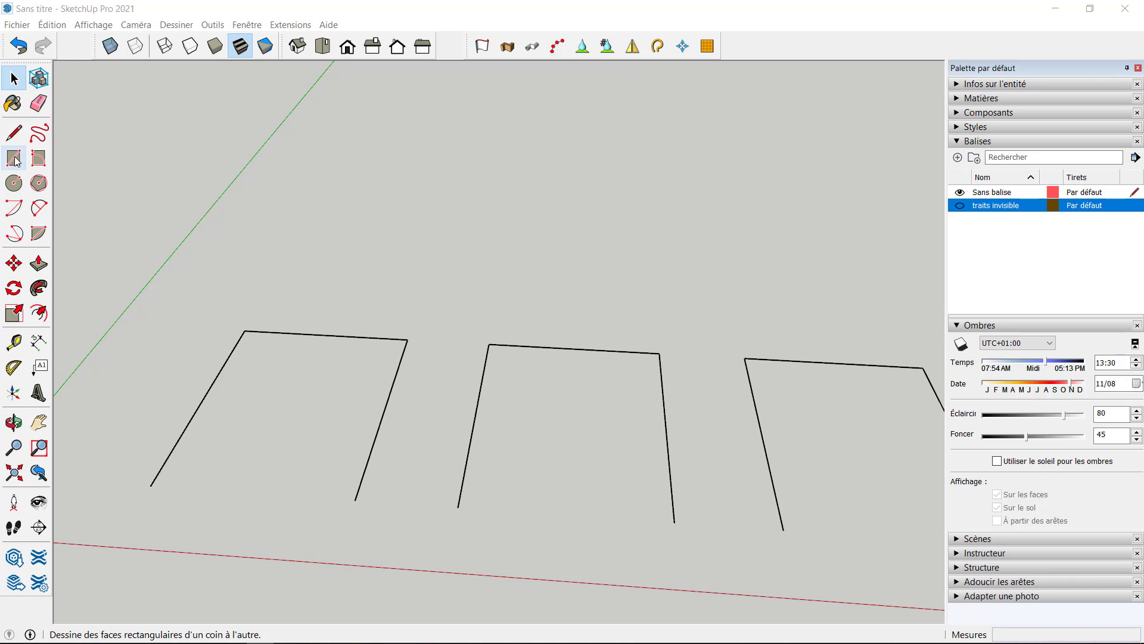
# - Draw a line joining the two open ends of the first outline to close it
pyautogui.click(14, 132)
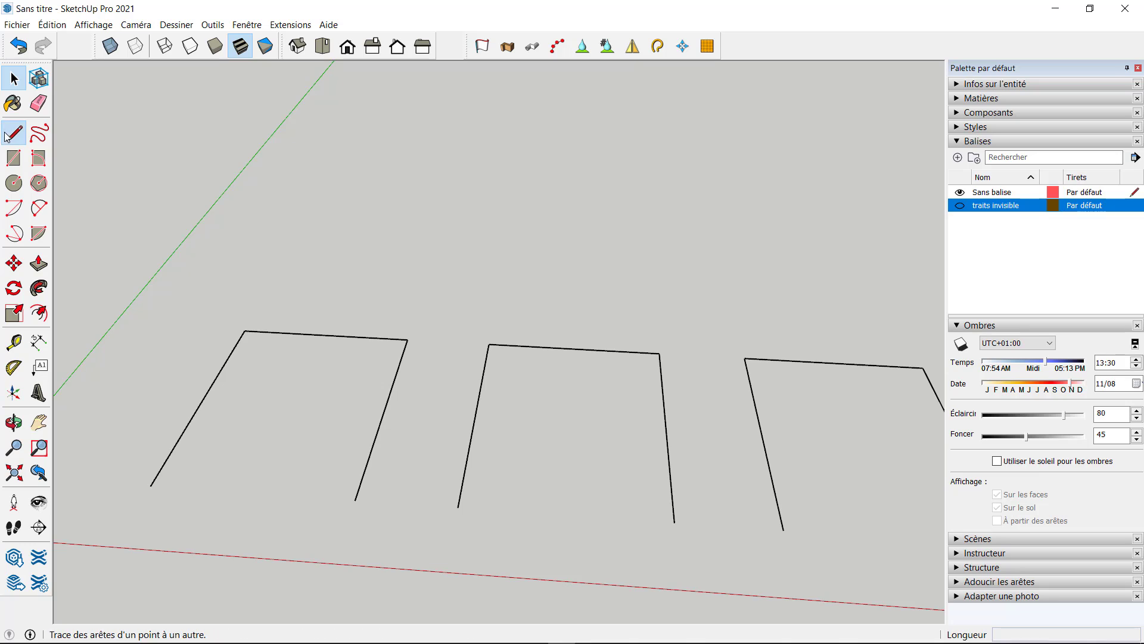
pyautogui.click(152, 484)
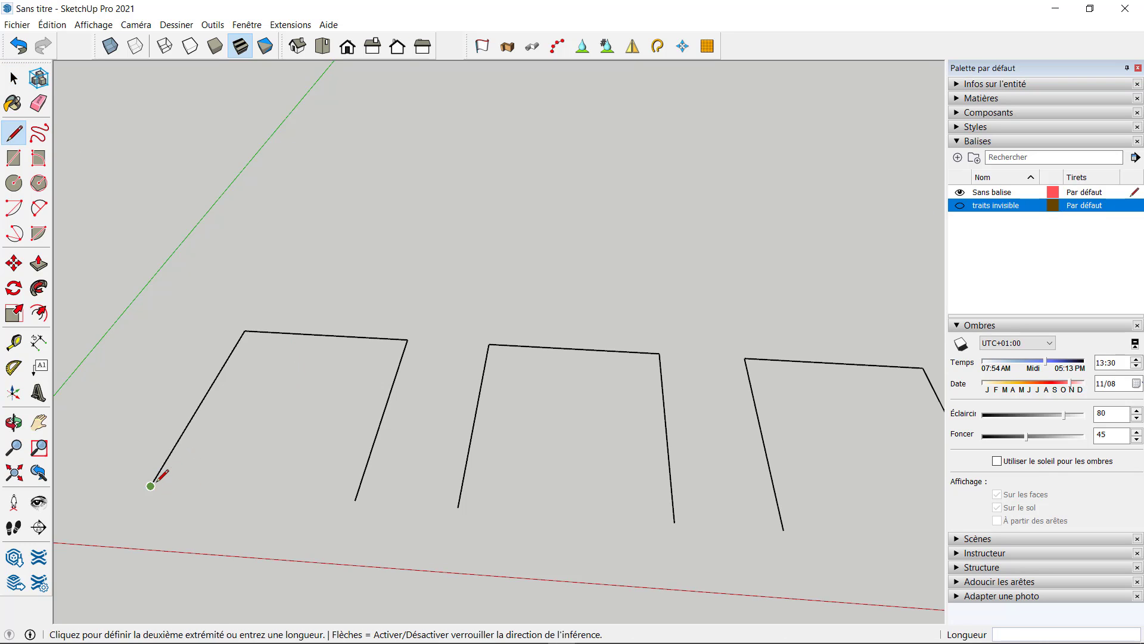
pyautogui.click(355, 499)
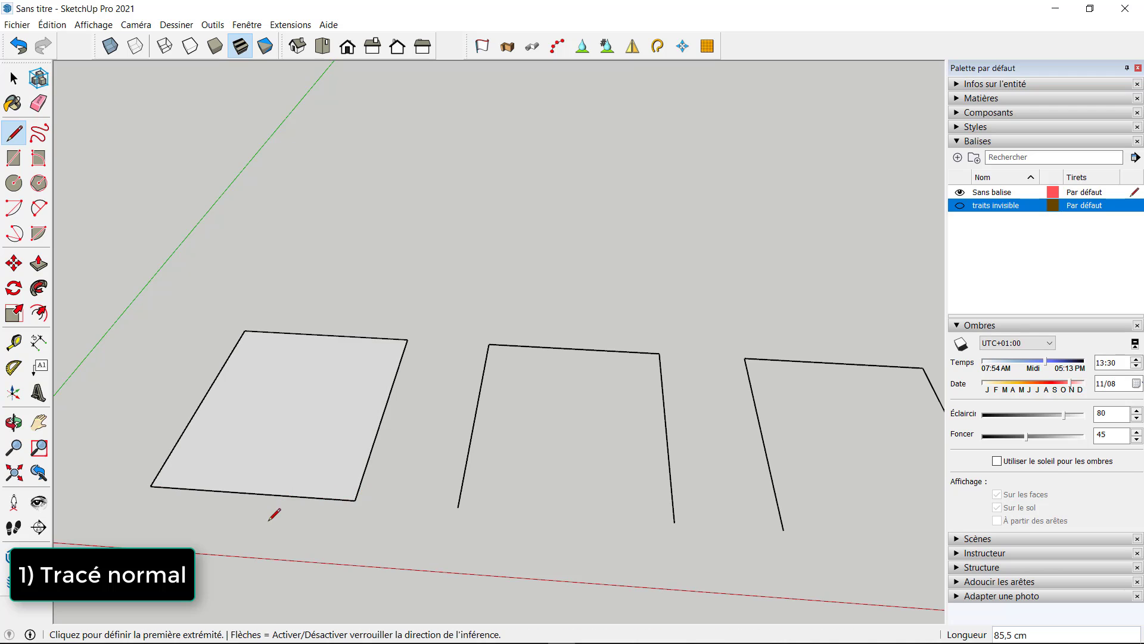
# - Try Push/Pull on the first rectangle's face to raise it into a box, and undo back to the open outline
pyautogui.moveTo(274, 508); pyautogui.dragTo(322, 369, button='middle')
pyautogui.press('space')
pyautogui.click(311, 391)
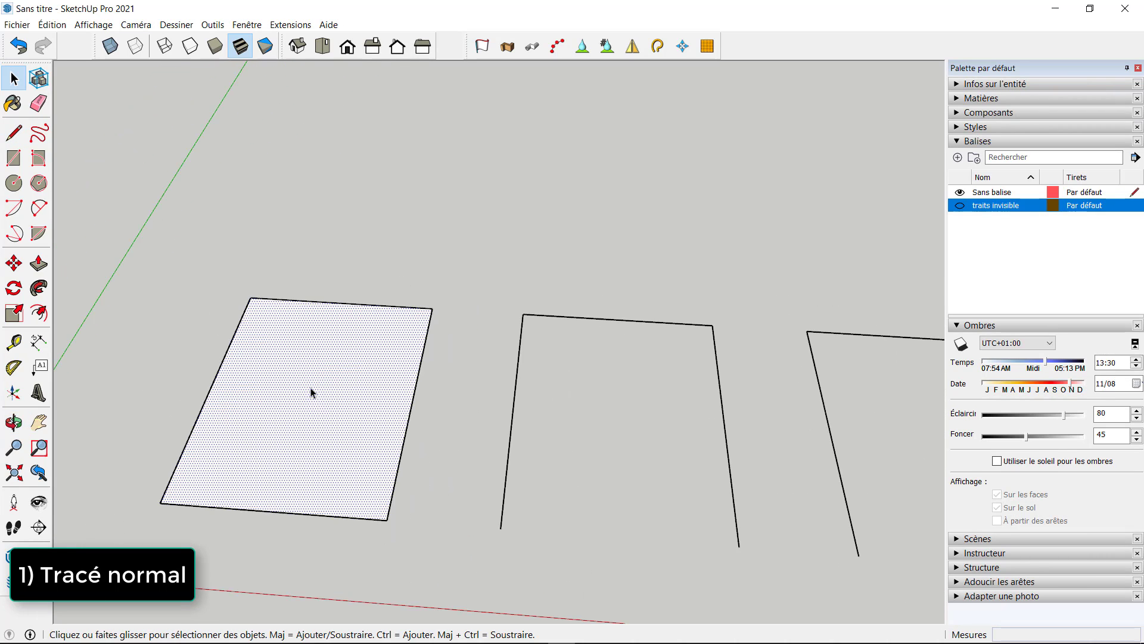
pyautogui.click(38, 263)
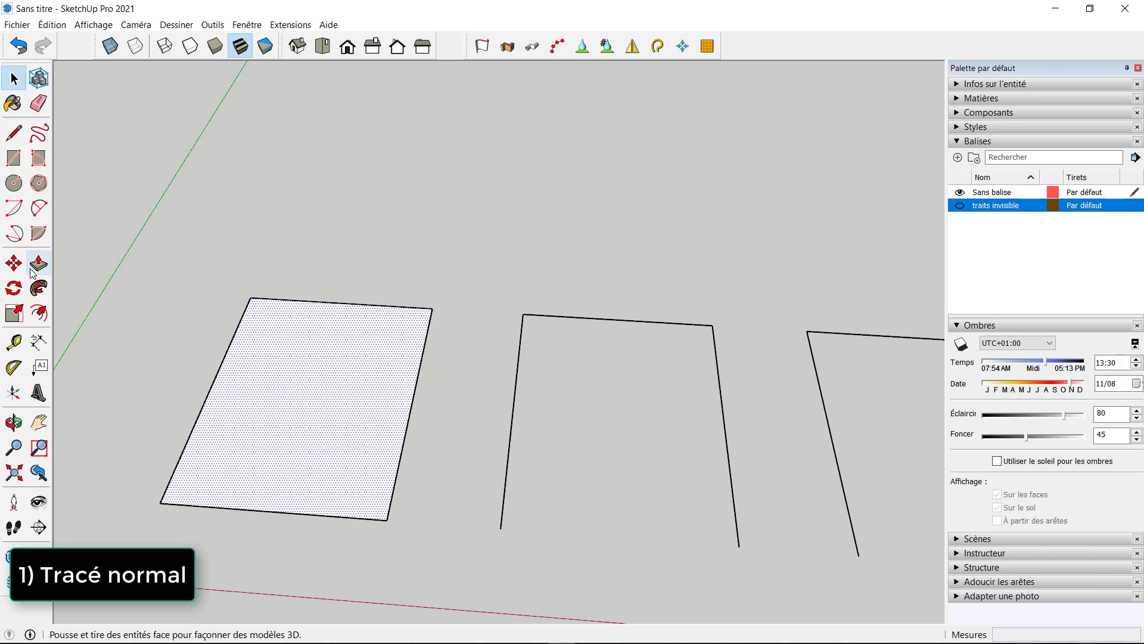
pyautogui.click(275, 381)
pyautogui.click(281, 275)
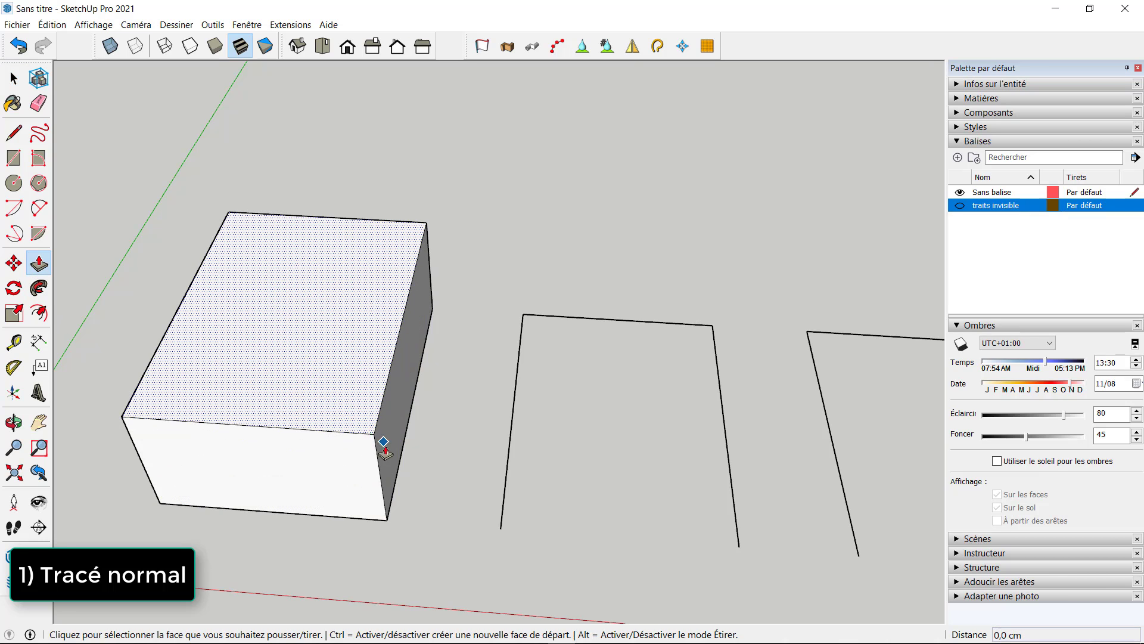
pyautogui.hotkey('ctrl', 'z')
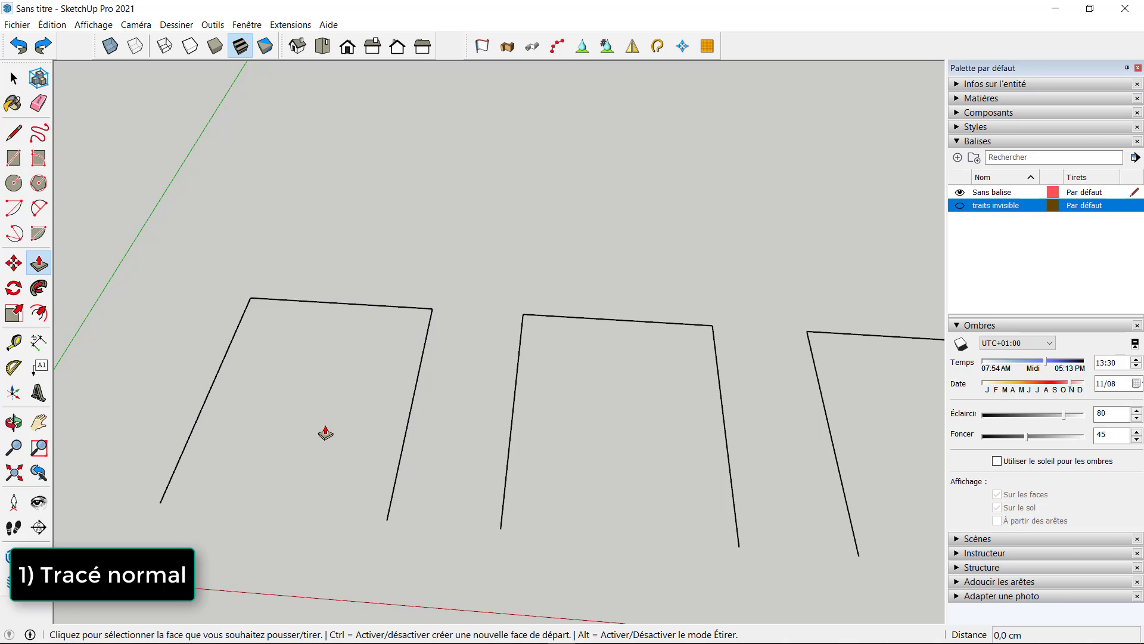
# - Redraw the closing edge of the first outline between its two open ends to form a face
pyautogui.click(14, 133)
pyautogui.click(161, 503)
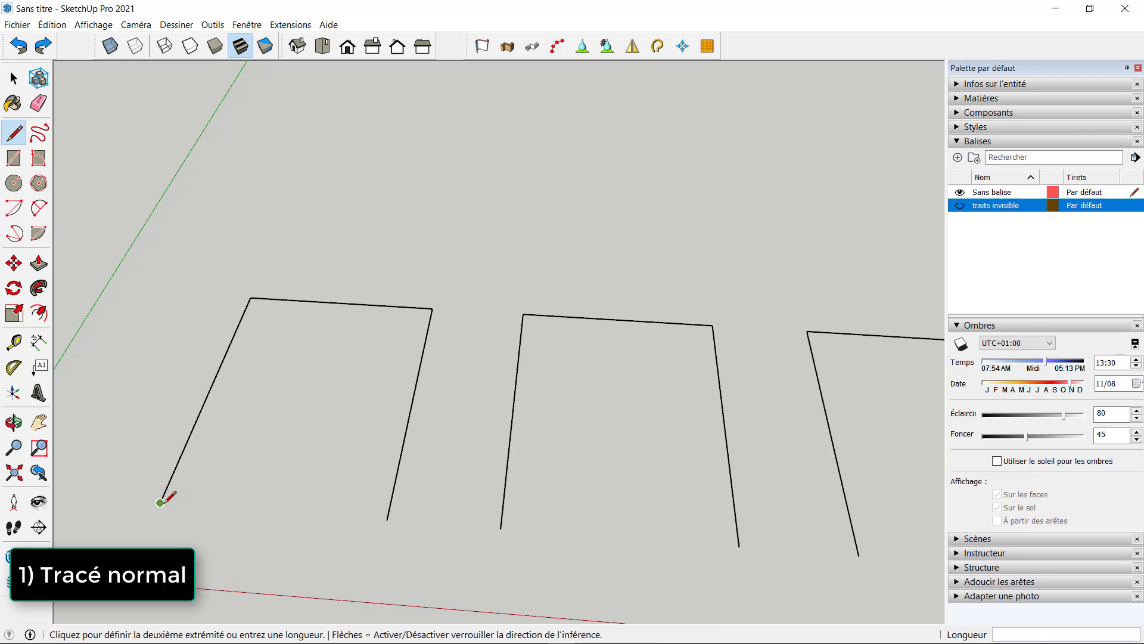
pyautogui.click(387, 519)
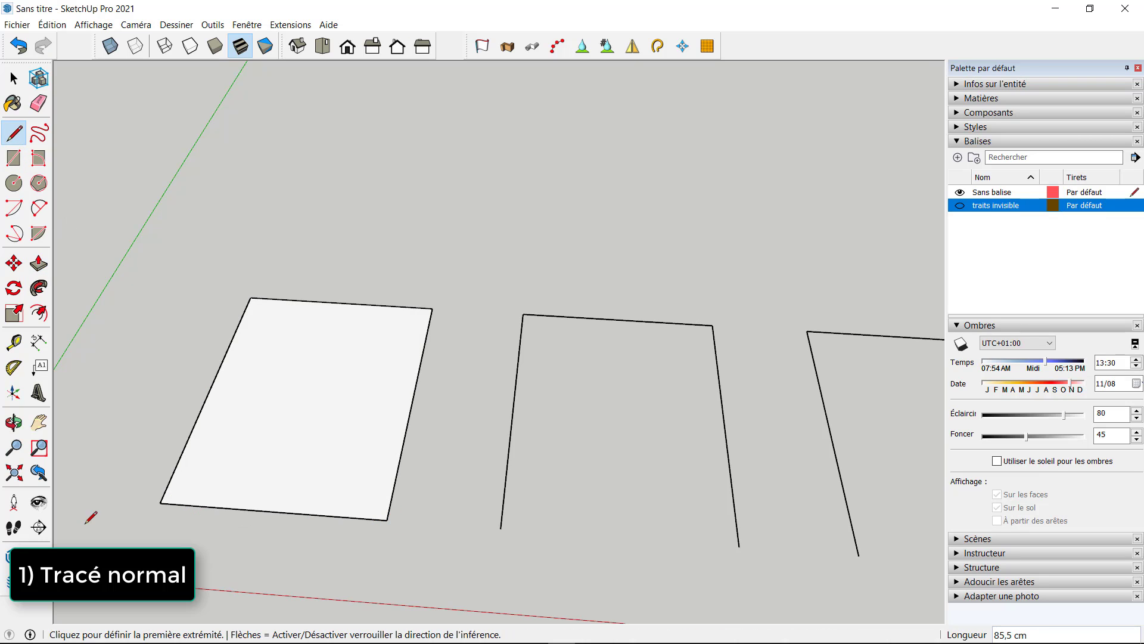
# - Draw the front edge of the second outline with the Line tool, joining its two open ends
pyautogui.scroll(-3, 330, 456)
pyautogui.moveTo(350, 429); pyautogui.dragTo(313, 529, button='middle')
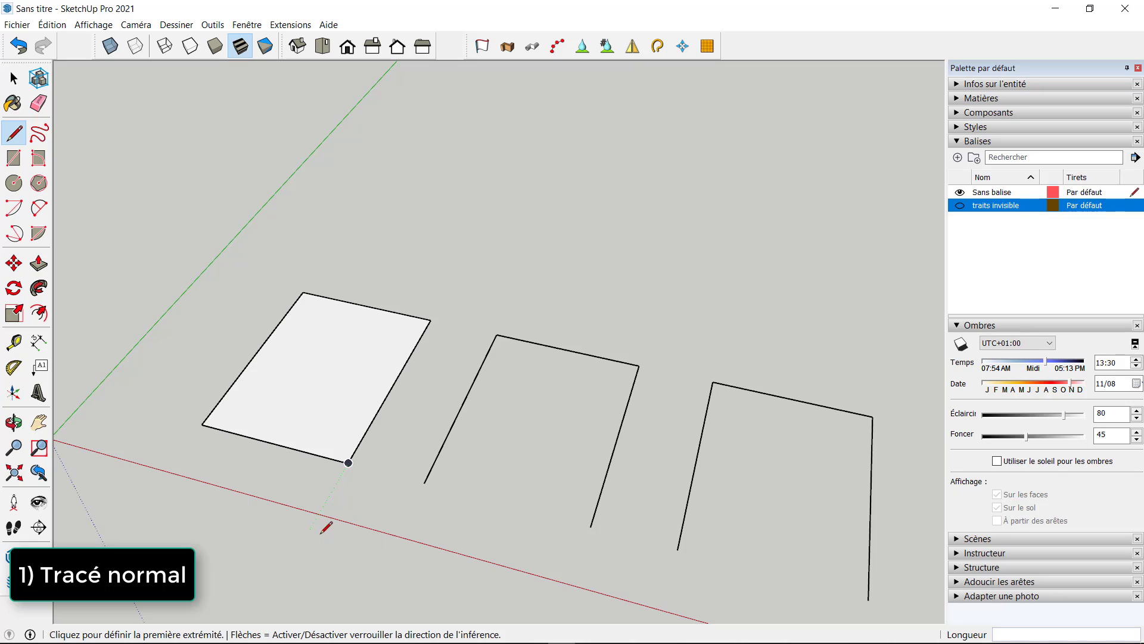
pyautogui.press('space')
pyautogui.scroll(-2, 227, 454)
pyautogui.scroll(3, 563, 457)
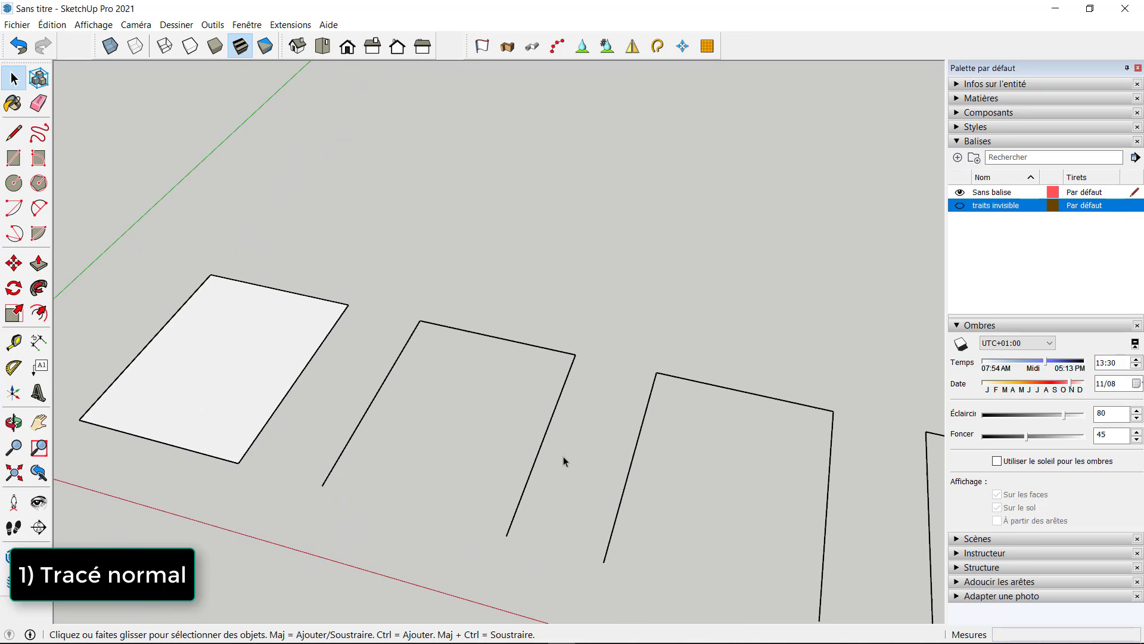
pyautogui.moveTo(564, 460); pyautogui.dragTo(494, 428, button='middle')
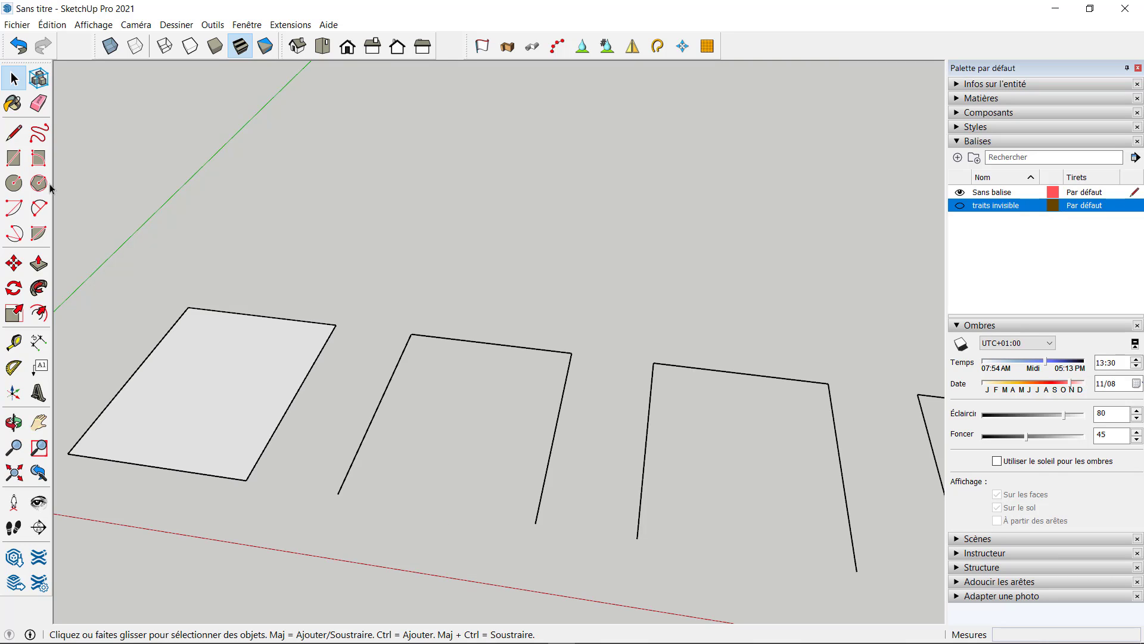
pyautogui.click(13, 132)
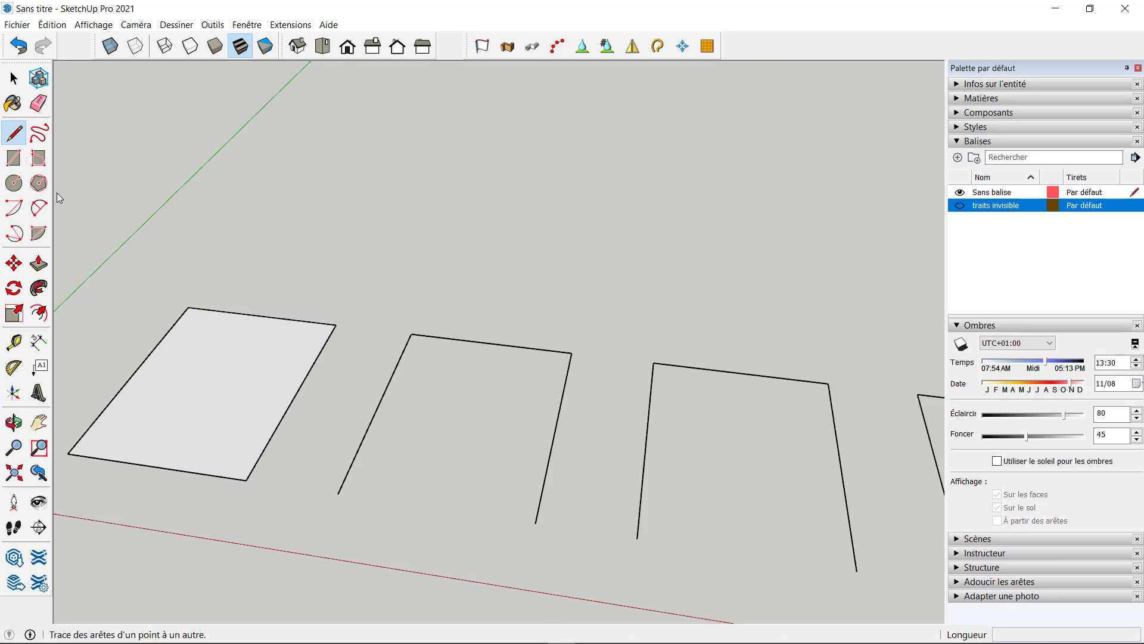
pyautogui.click(339, 493)
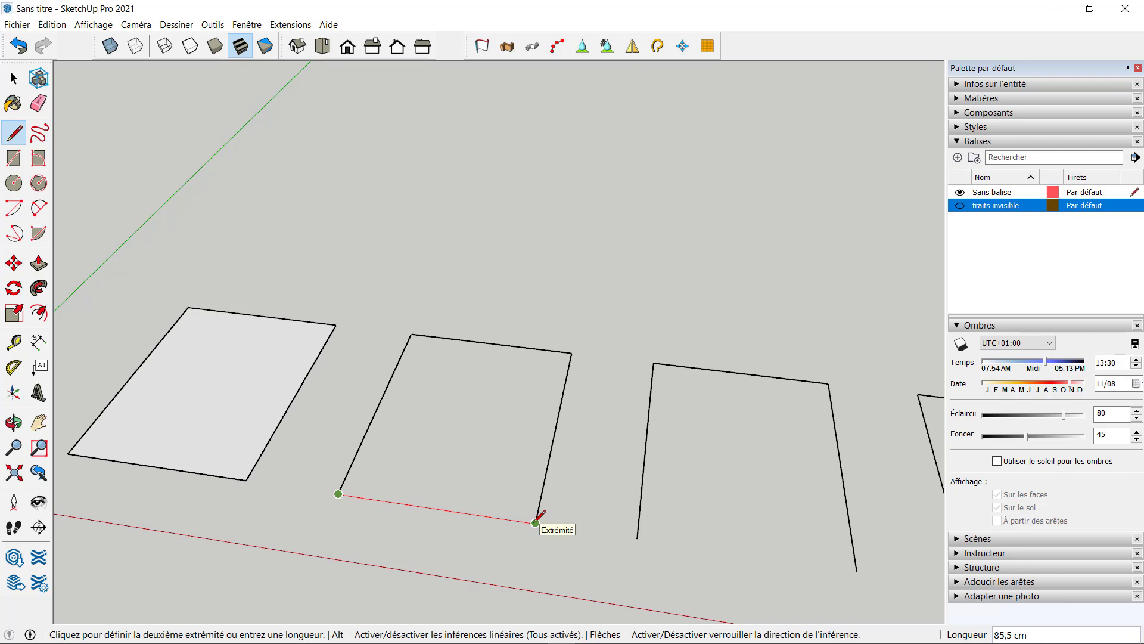
pyautogui.click(536, 522)
pyautogui.click(14, 78)
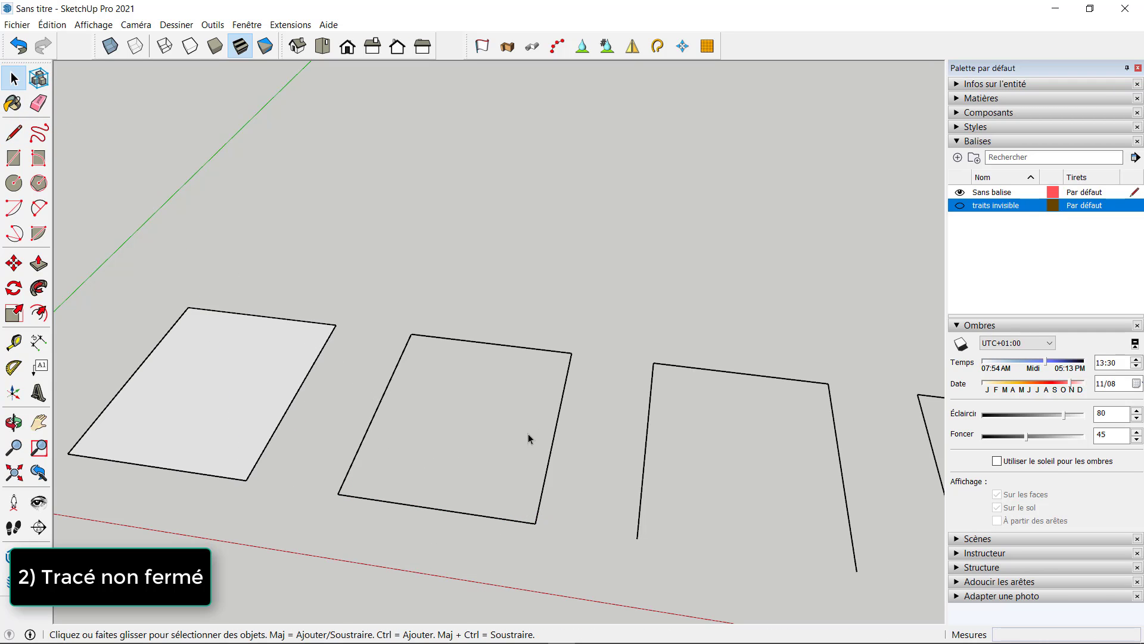
# - Draw a diagonal test line across the second outline from its front-left corner to its back-right corner
pyautogui.moveTo(499, 470); pyautogui.dragTo(516, 532, button='middle')
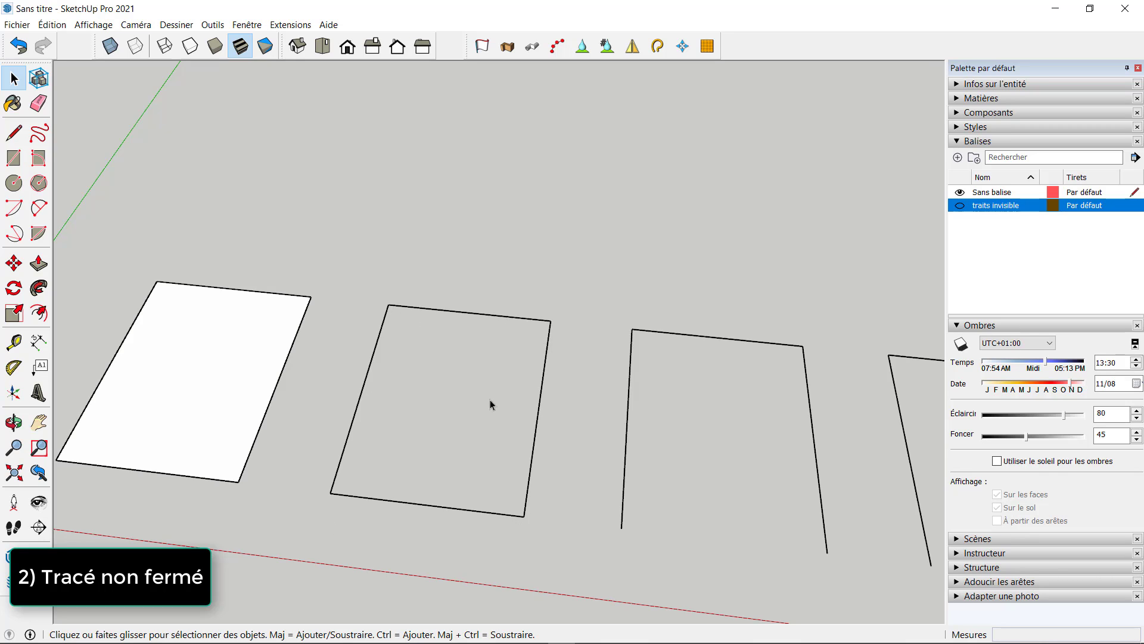
pyautogui.click(15, 133)
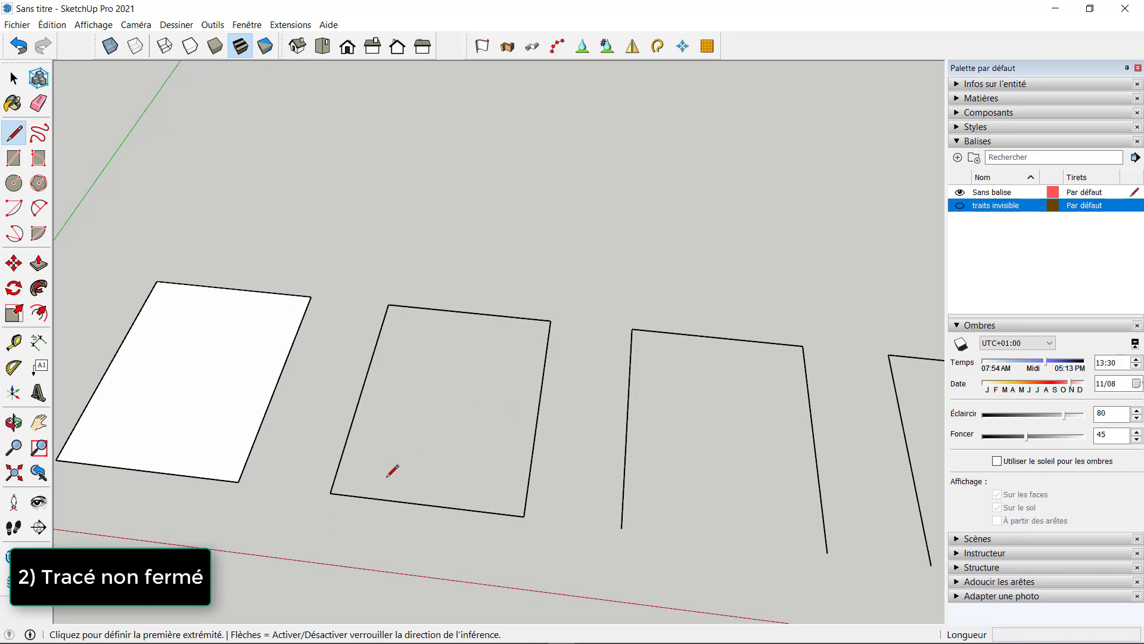
pyautogui.click(330, 492)
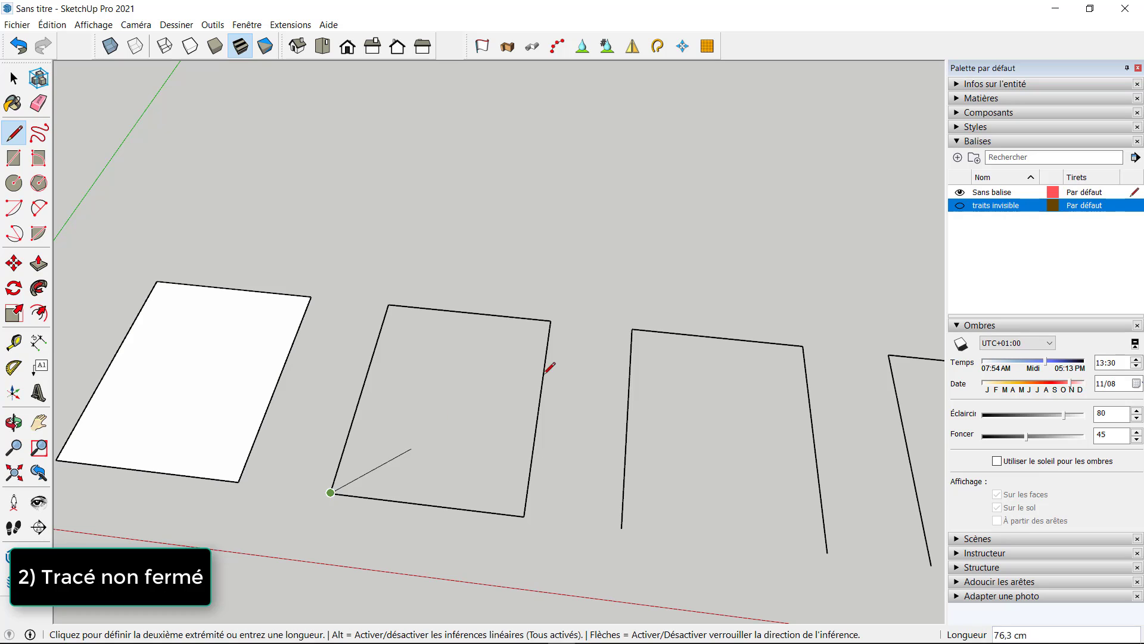
pyautogui.click(550, 320)
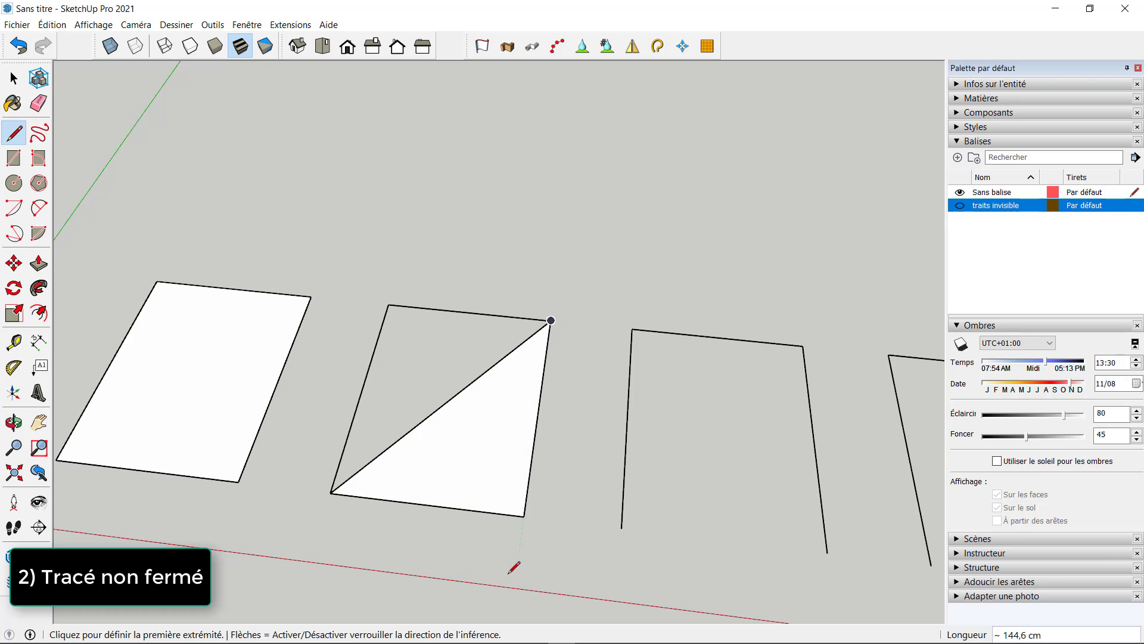
# - Draw three more test lines to narrow the unfilled area to the second outline's back-left corner, and inspect that corner closely
pyautogui.click(380, 330)
pyautogui.click(487, 370)
pyautogui.click(414, 307)
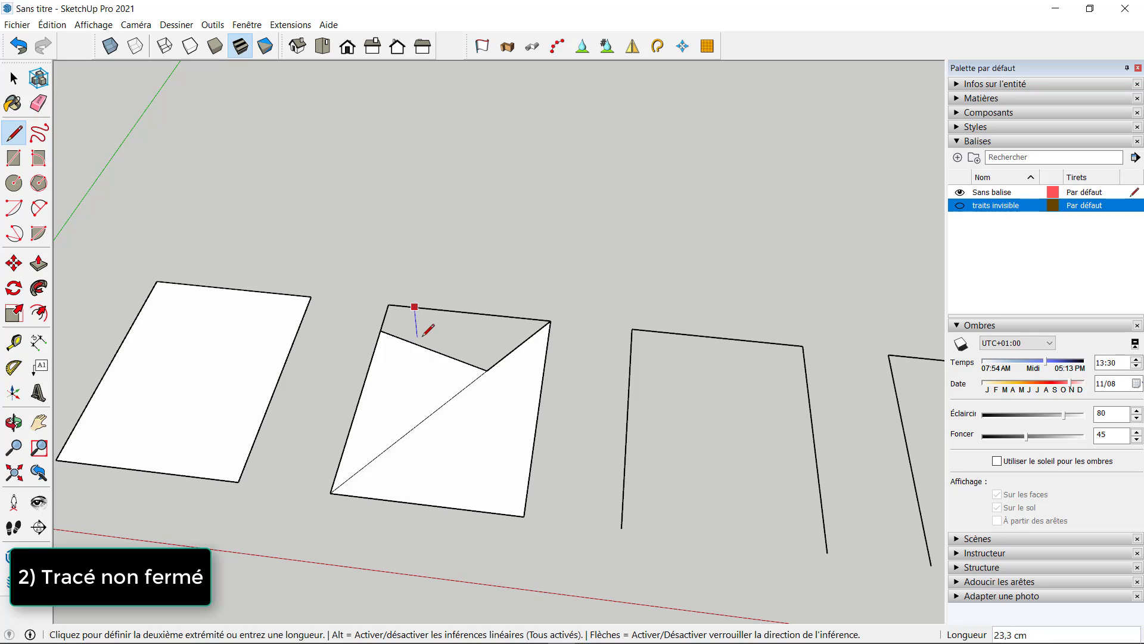
pyautogui.click(419, 345)
pyautogui.scroll(2, 396, 318)
pyautogui.click(383, 316)
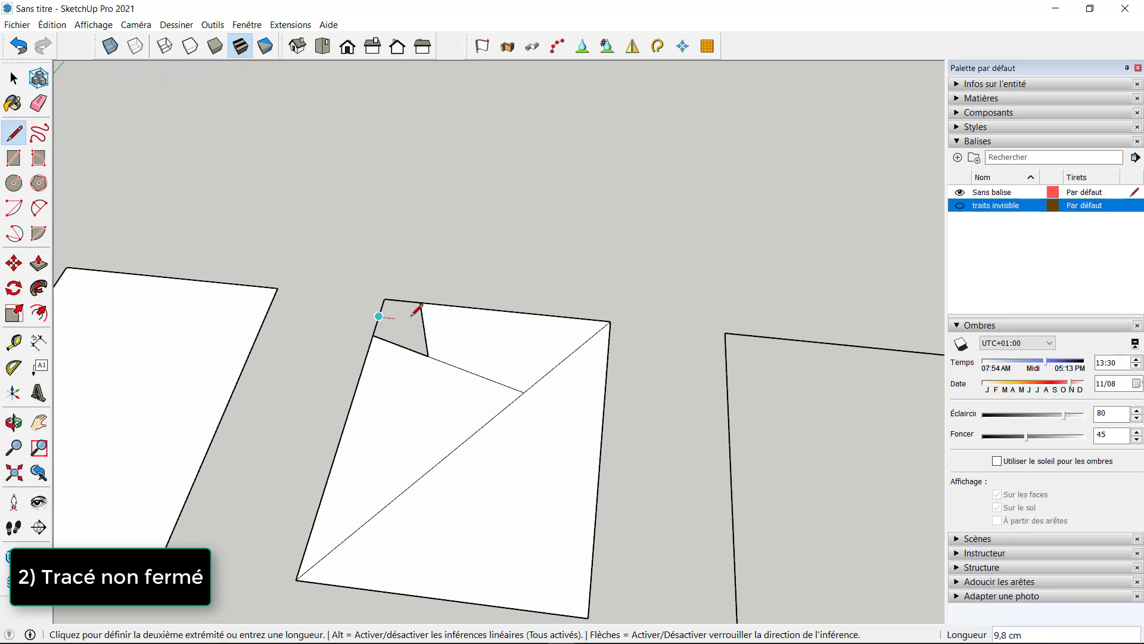
pyautogui.click(421, 304)
pyautogui.scroll(3, 393, 298)
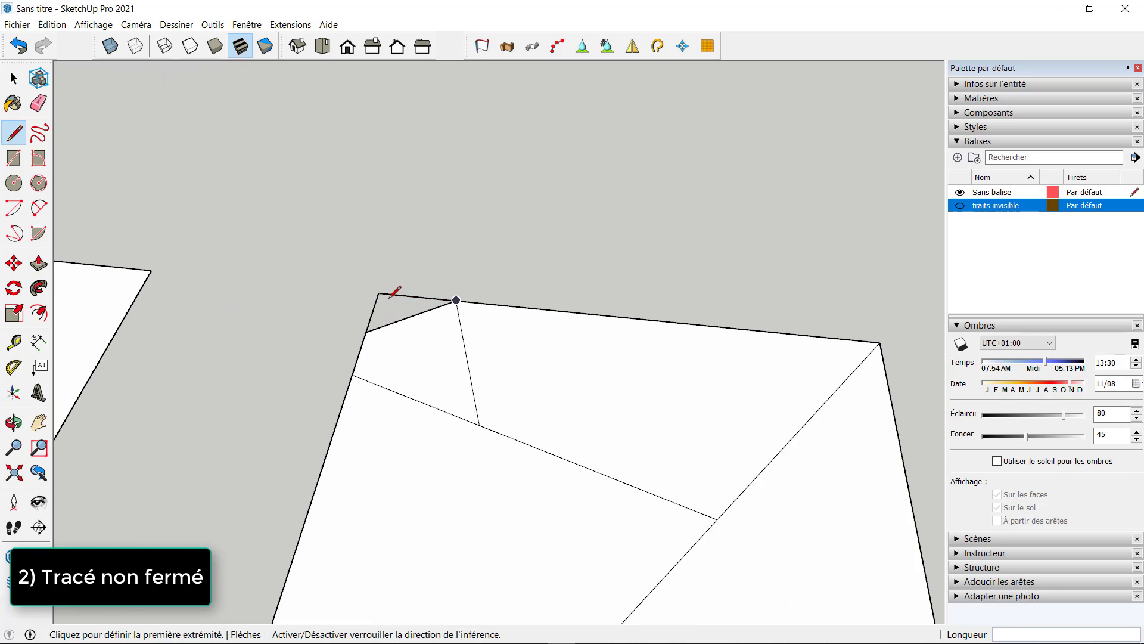
pyautogui.scroll(6, 392, 294)
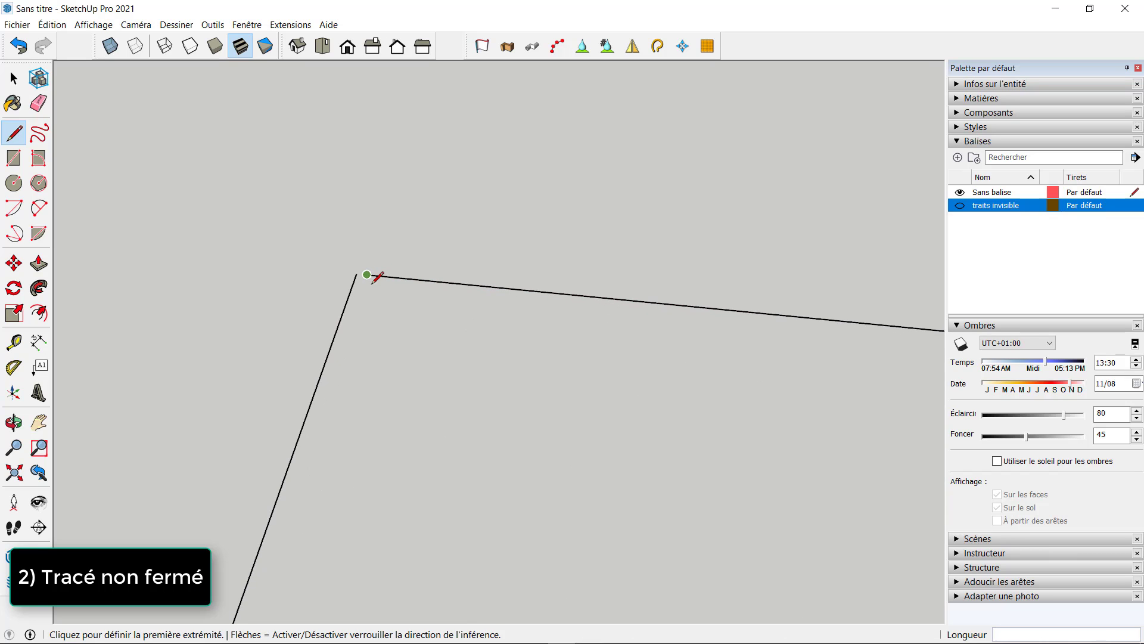
pyautogui.scroll(-5, 408, 325)
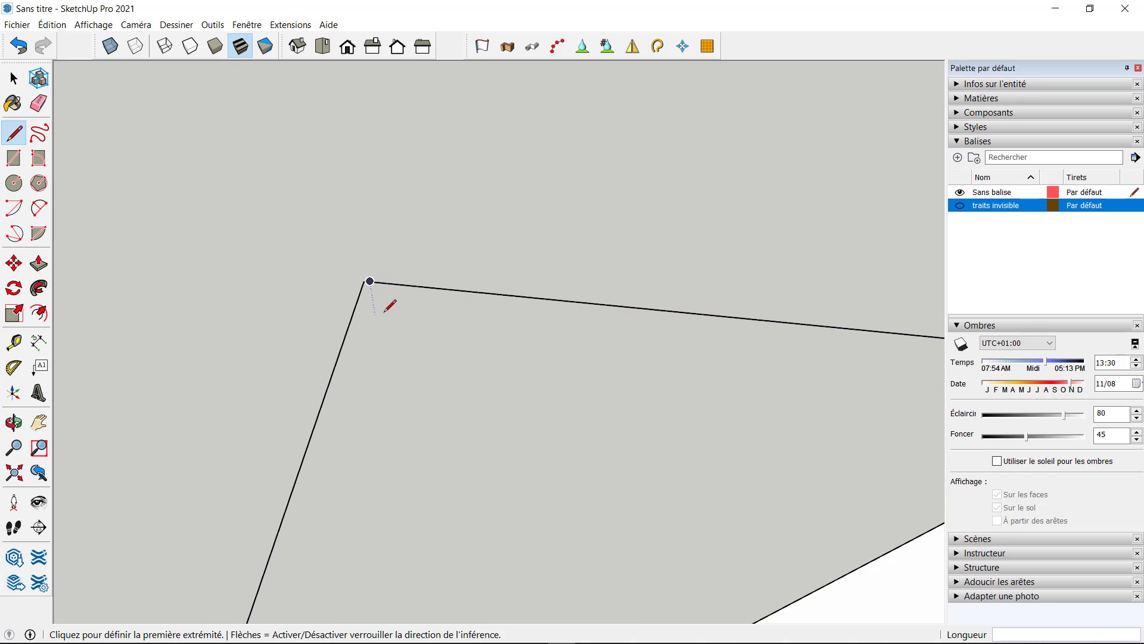
# - Undo all the test lines drawn inside the second outline
pyautogui.hotkey('ctrl', 'z')
pyautogui.hotkey('ctrl', 'z')
pyautogui.hotkey('ctrl', 'z')
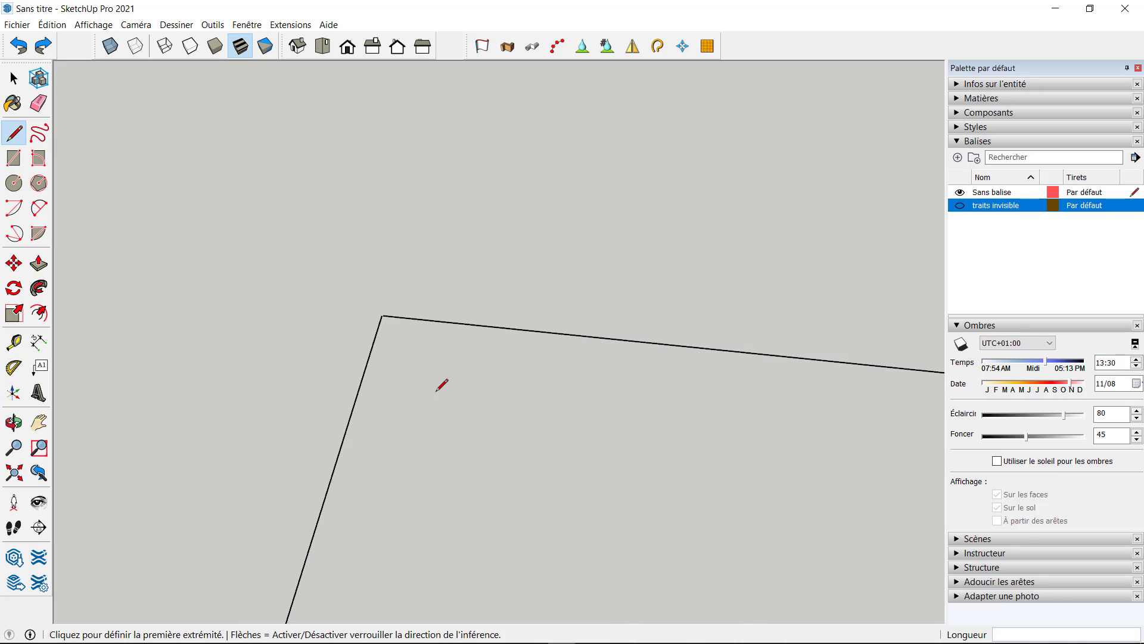
pyautogui.scroll(-5, 387, 317)
pyautogui.scroll(-3, 398, 320)
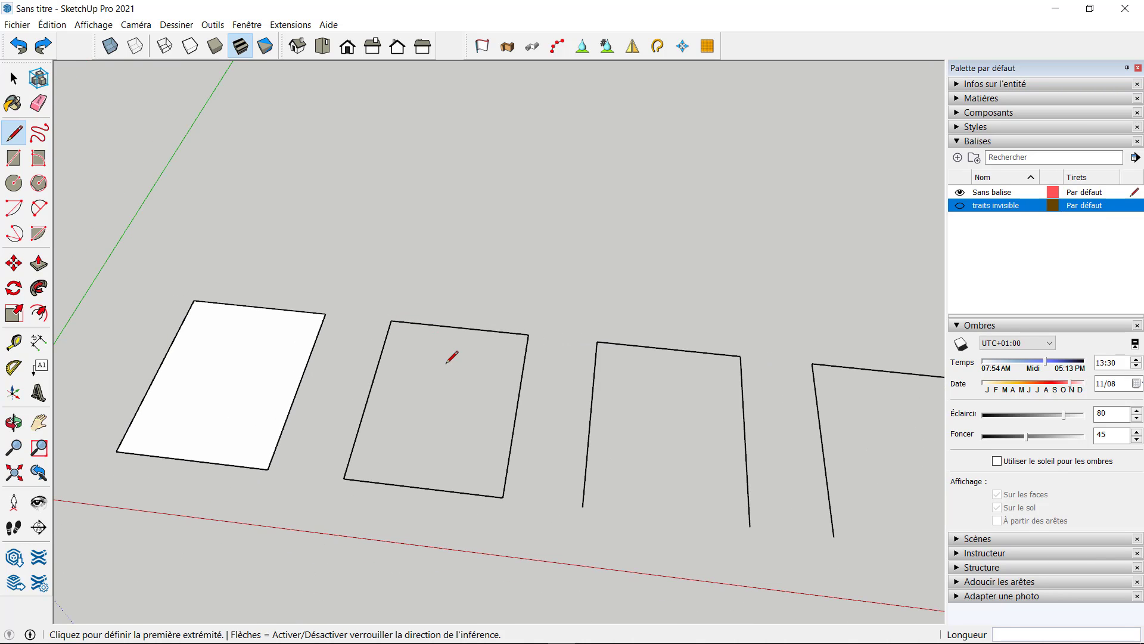
# - Erase the second outline's back edge and redraw it between the exact endpoints of its two side edges
pyautogui.press('e')
pyautogui.moveTo(460, 313); pyautogui.dragTo(459, 429)
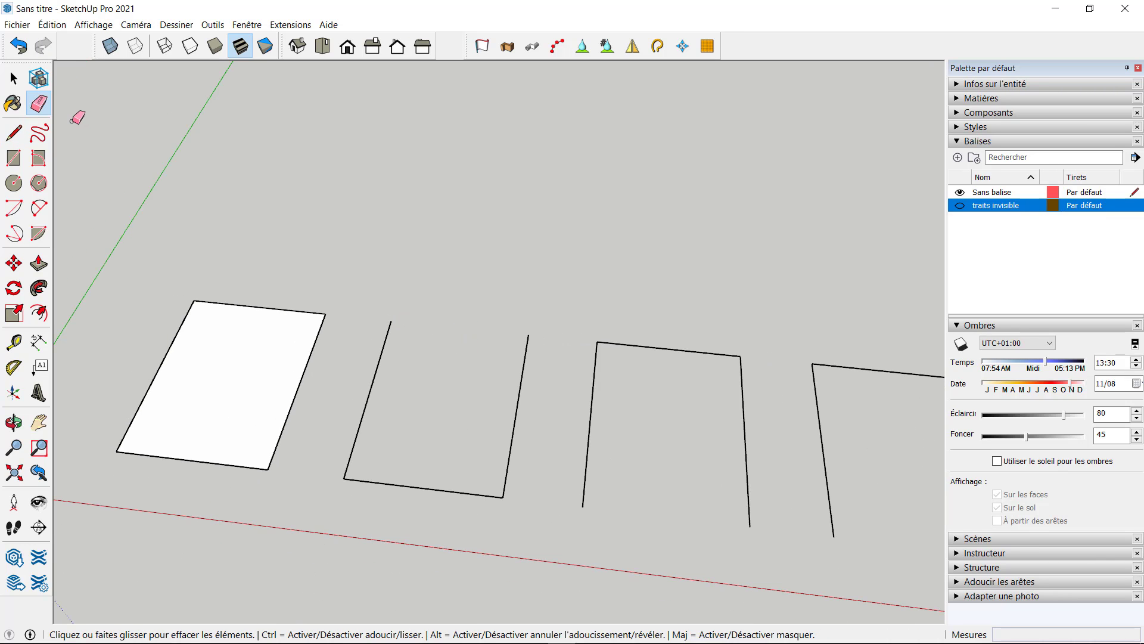
pyautogui.press('l')
pyautogui.click(391, 320)
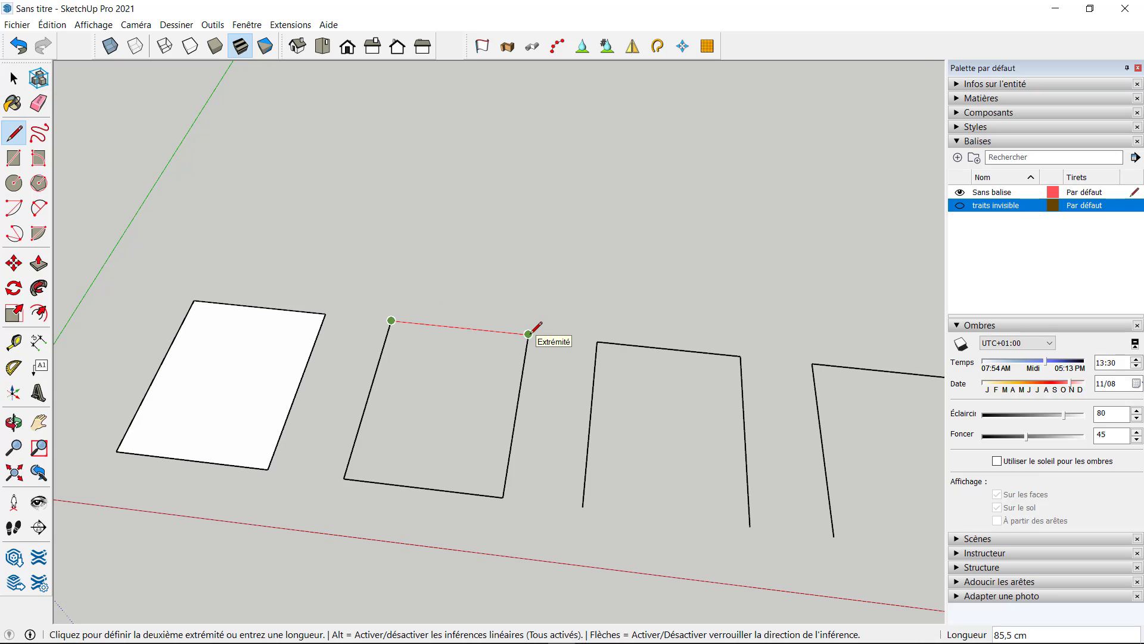
pyautogui.click(528, 334)
pyautogui.scroll(-3, 292, 333)
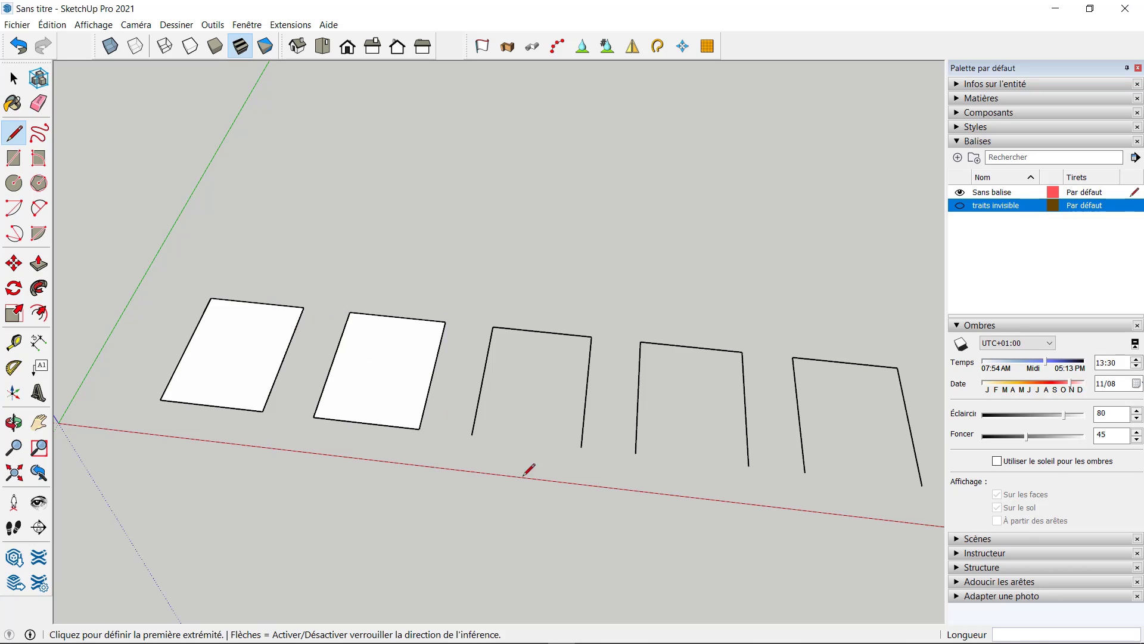
# - Draw the front edge of the third outline, joining the open ends of its two side edges
pyautogui.press('space')
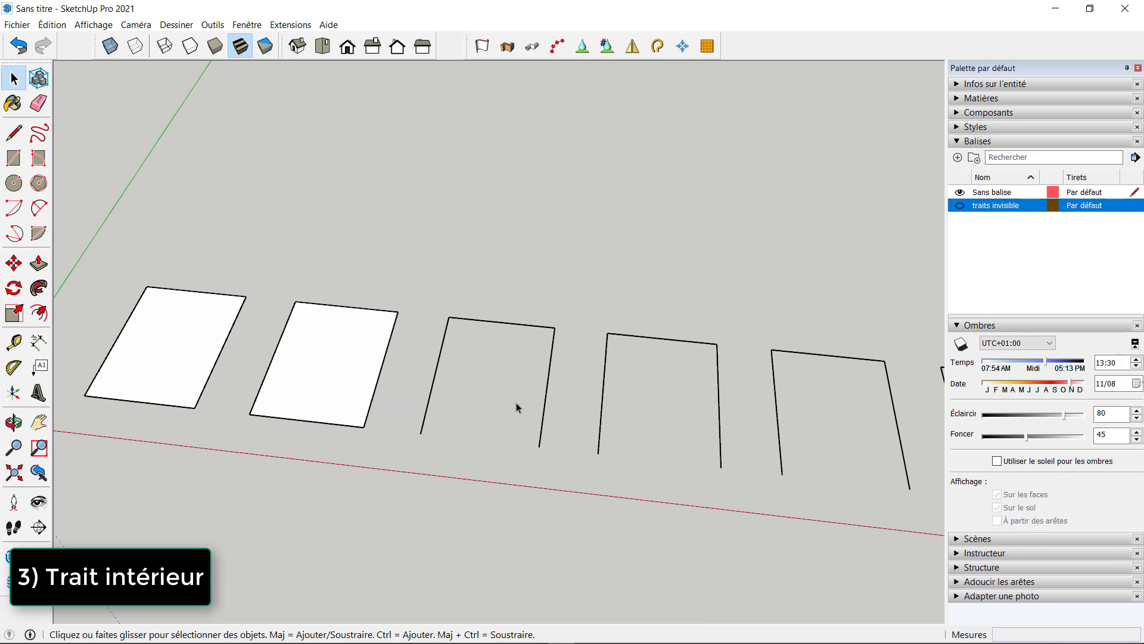
pyautogui.scroll(2, 517, 404)
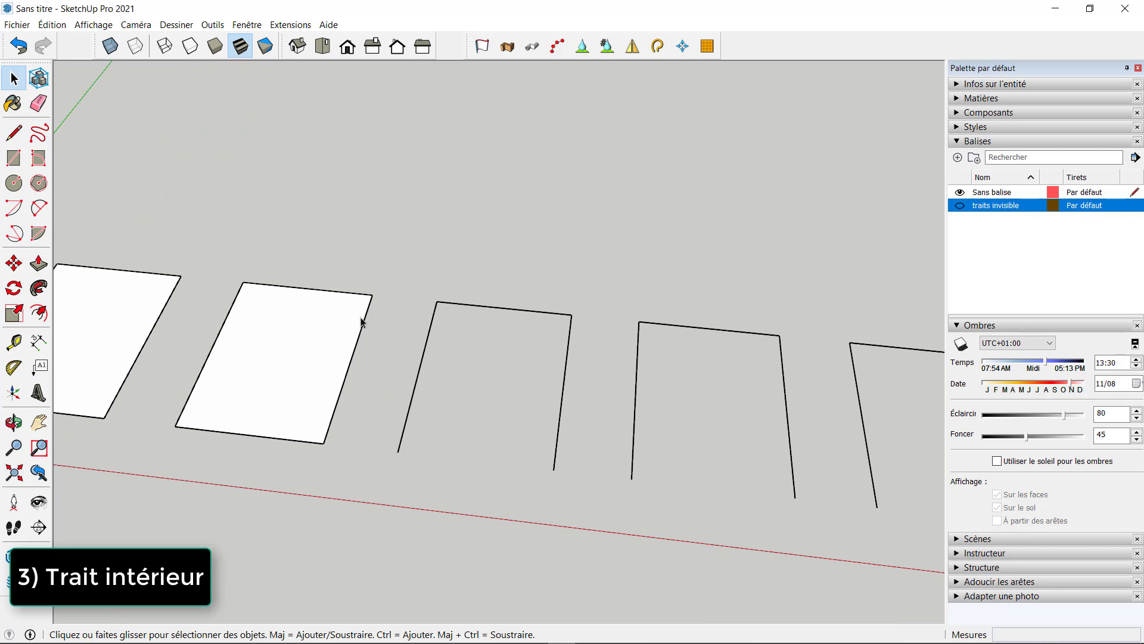
pyautogui.click(13, 132)
pyautogui.click(13, 132)
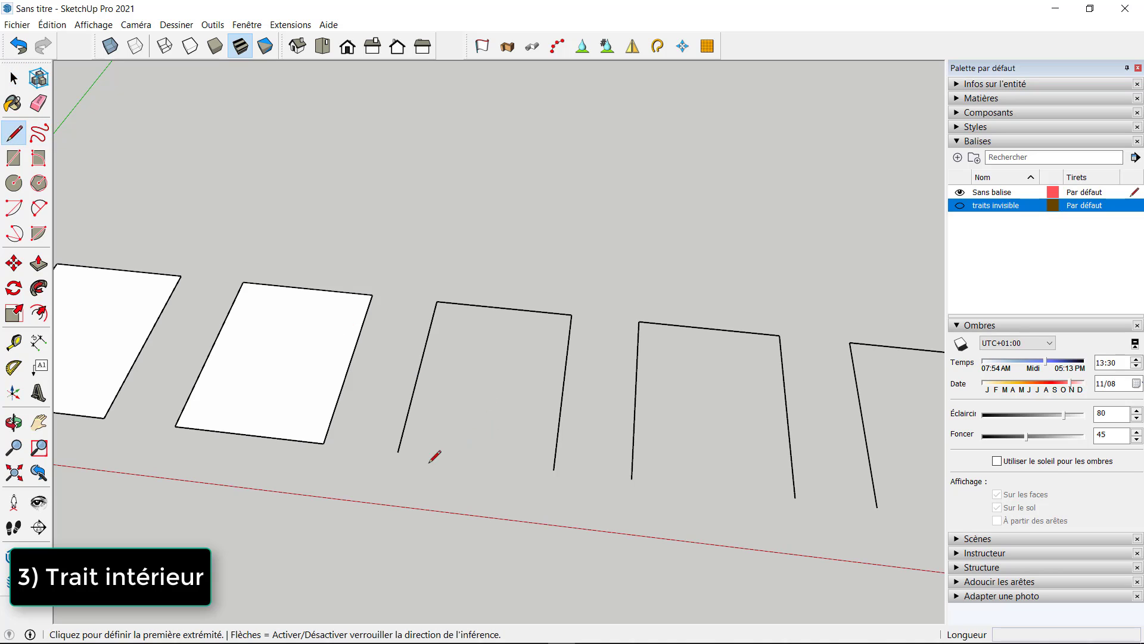
pyautogui.click(398, 451)
pyautogui.click(553, 469)
pyautogui.scroll(2, 522, 375)
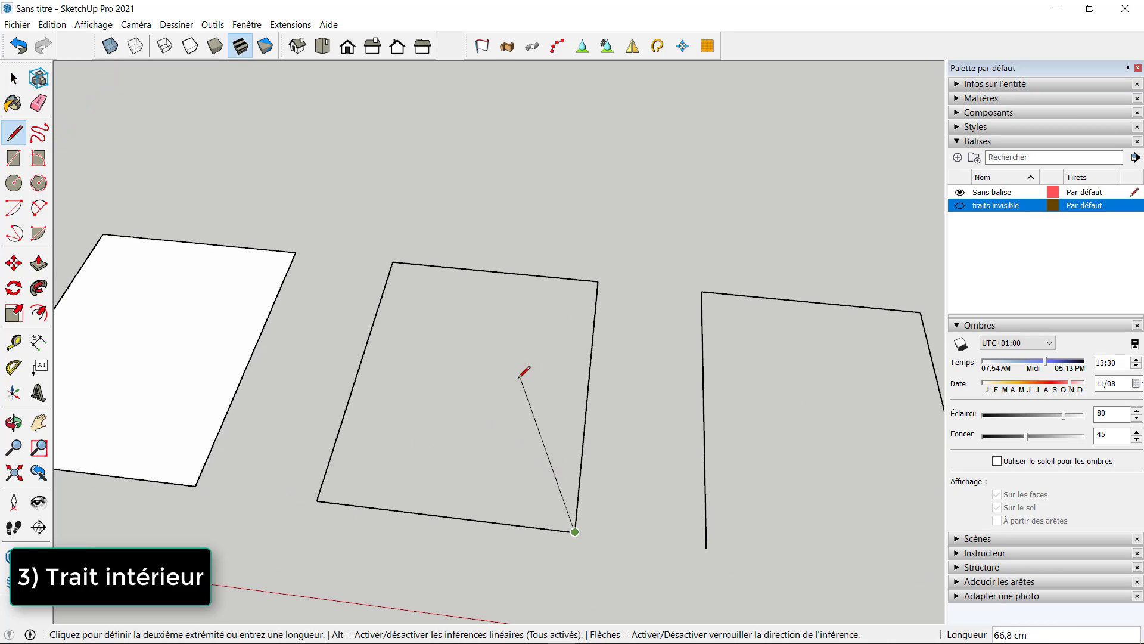
pyautogui.press('space')
# - Draw two test lines across the third outline to narrow the unfilled area to its back-left corner
pyautogui.press('l')
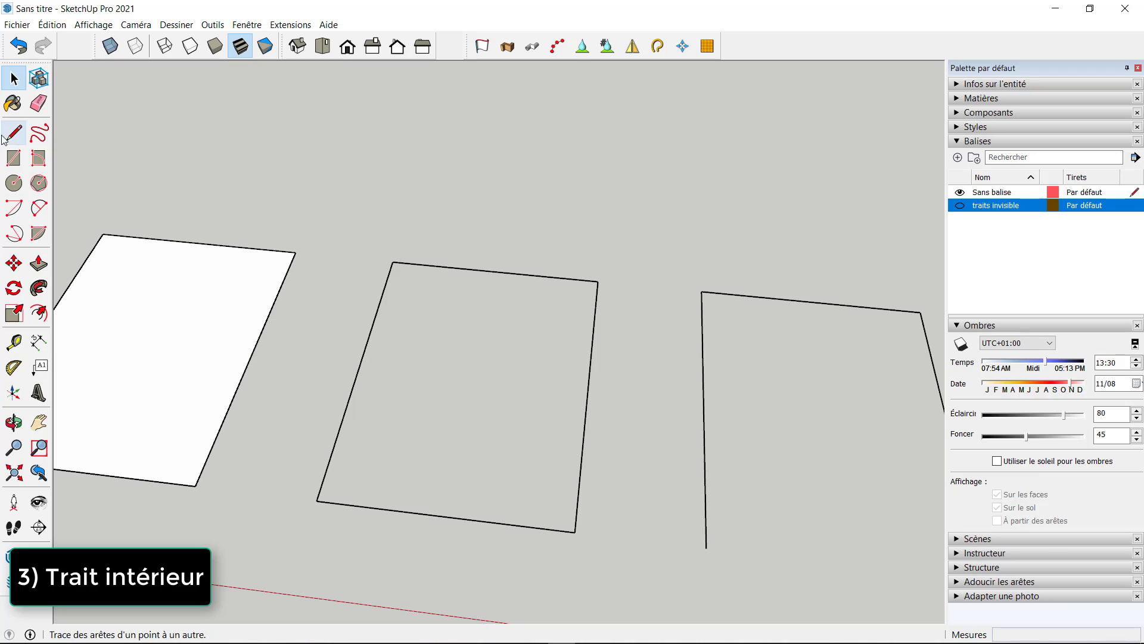
pyautogui.click(380, 305)
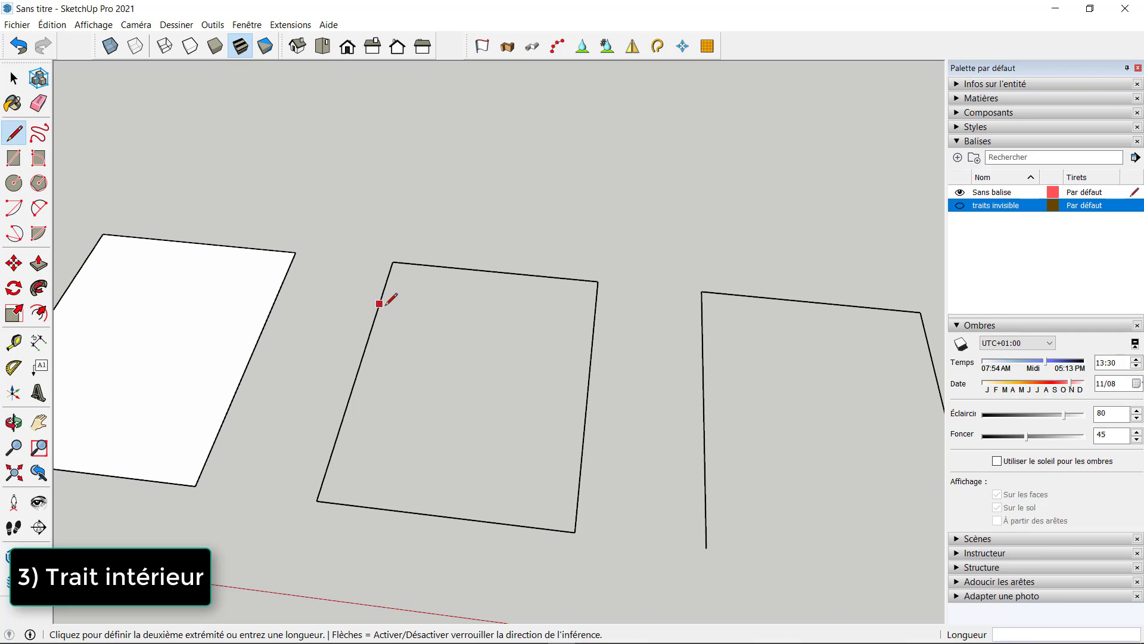
pyautogui.click(583, 435)
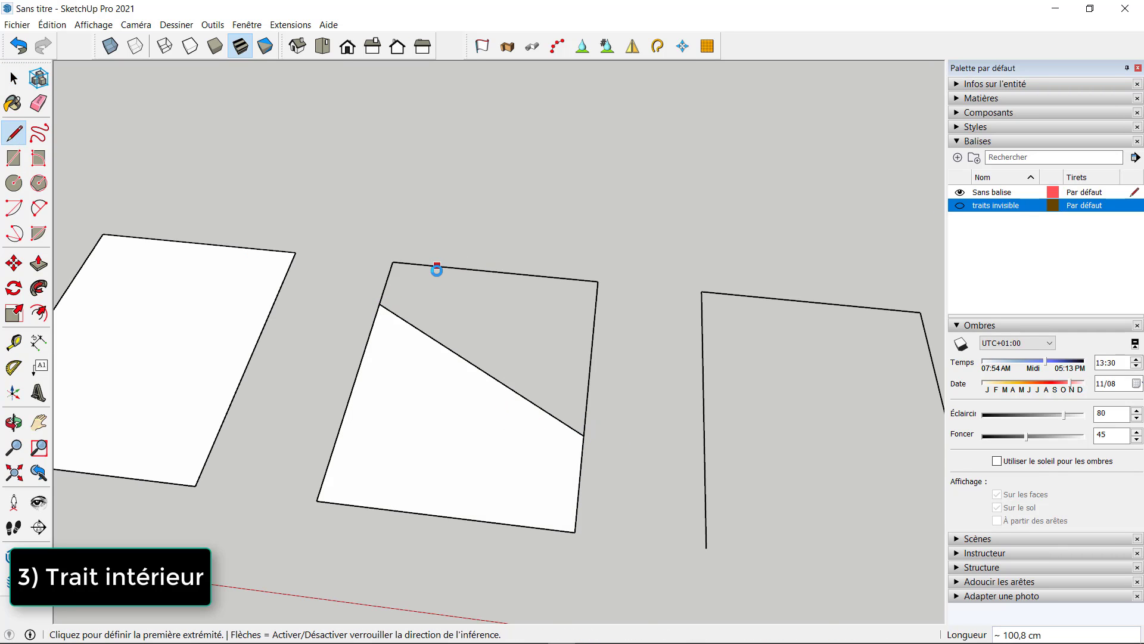
pyautogui.click(437, 267)
pyautogui.click(387, 281)
# - Inspect the unfilled corner closely and delete the tiny stray line hanging off the third outline's back edge
pyautogui.scroll(1, 392, 262)
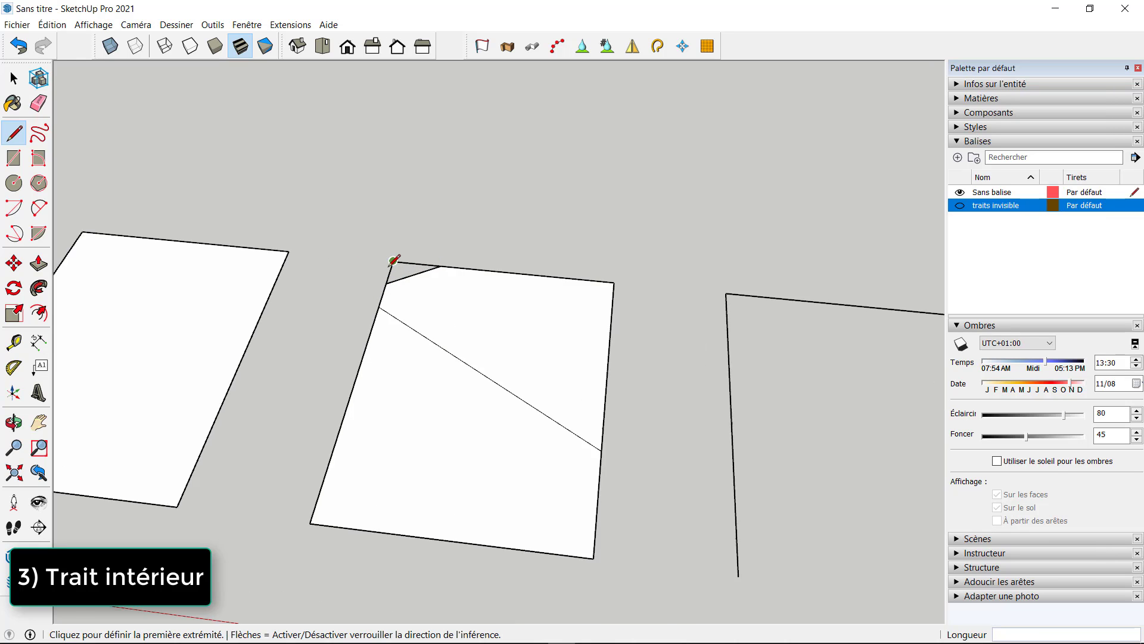
pyautogui.scroll(6, 393, 261)
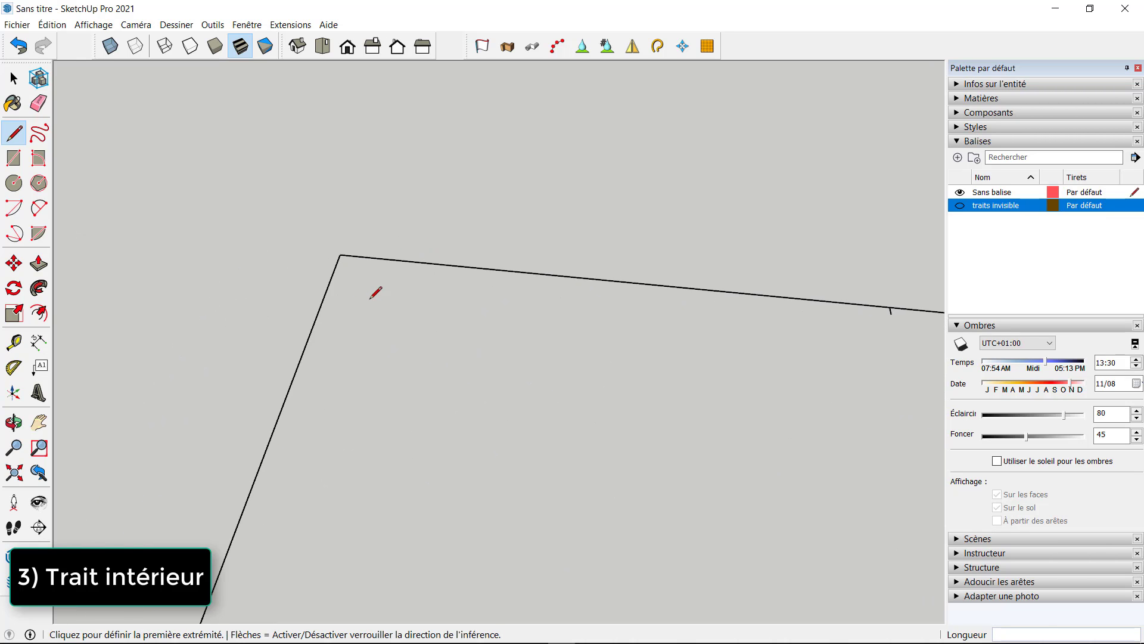
pyautogui.scroll(-3, 343, 299)
pyautogui.scroll(4, 649, 325)
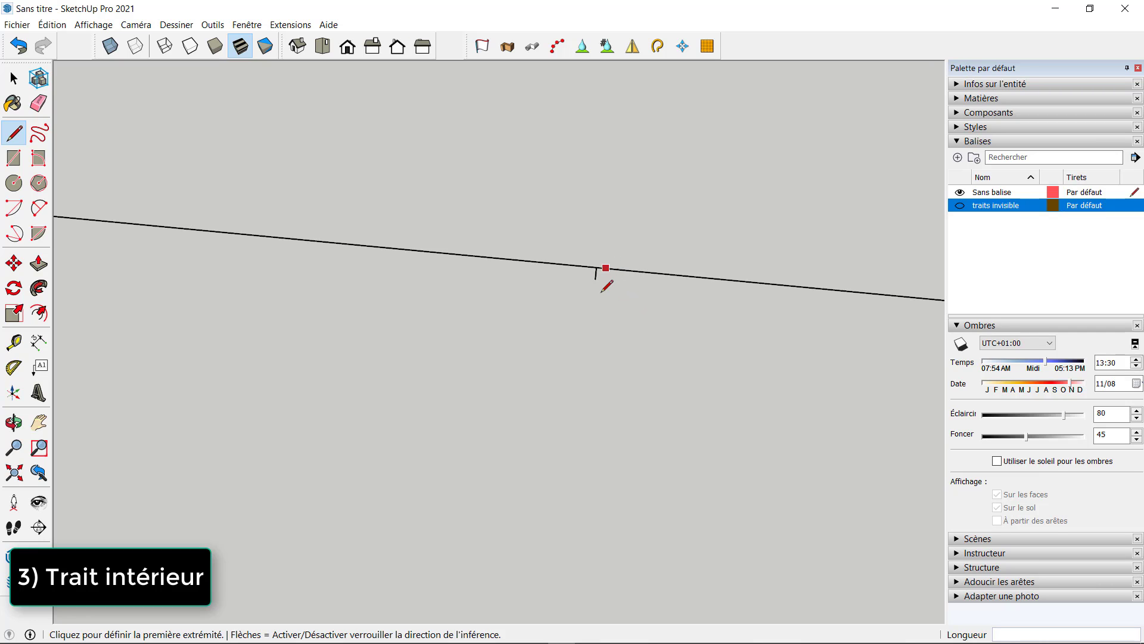
pyautogui.scroll(-5, 467, 276)
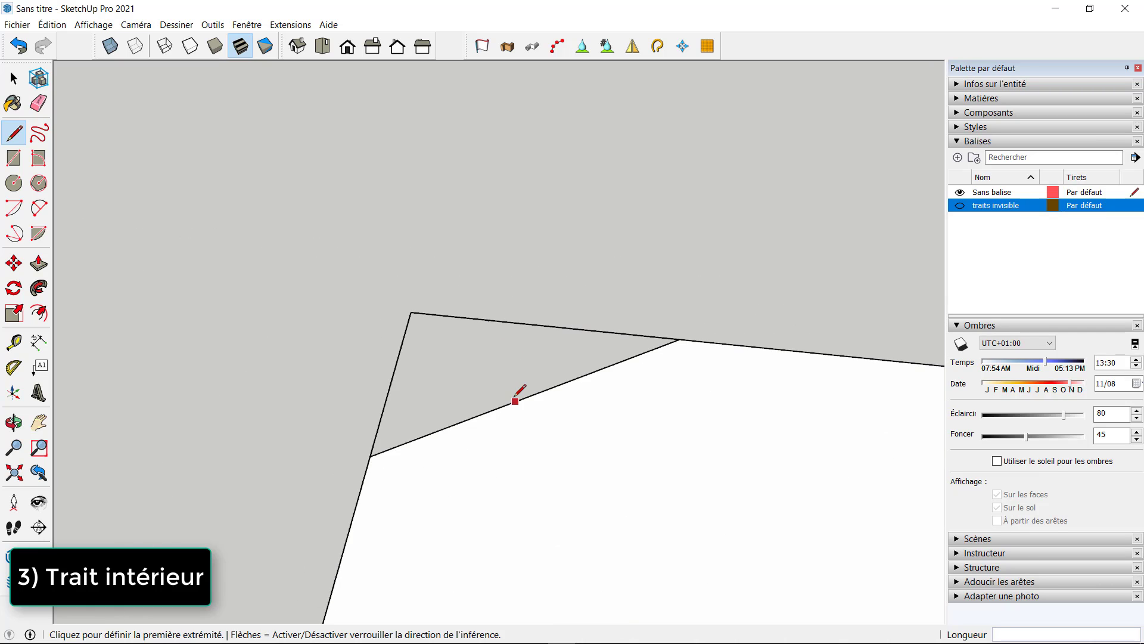
pyautogui.scroll(4, 516, 337)
pyautogui.press('space')
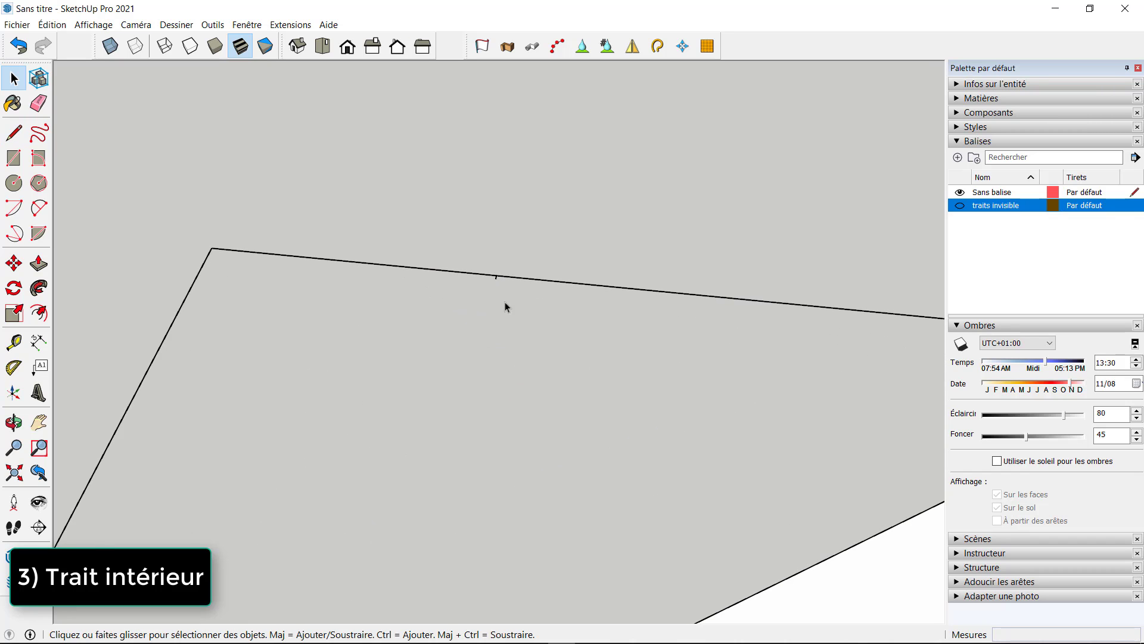
pyautogui.moveTo(519, 296); pyautogui.dragTo(519, 297)
pyautogui.scroll(-5, 332, 214)
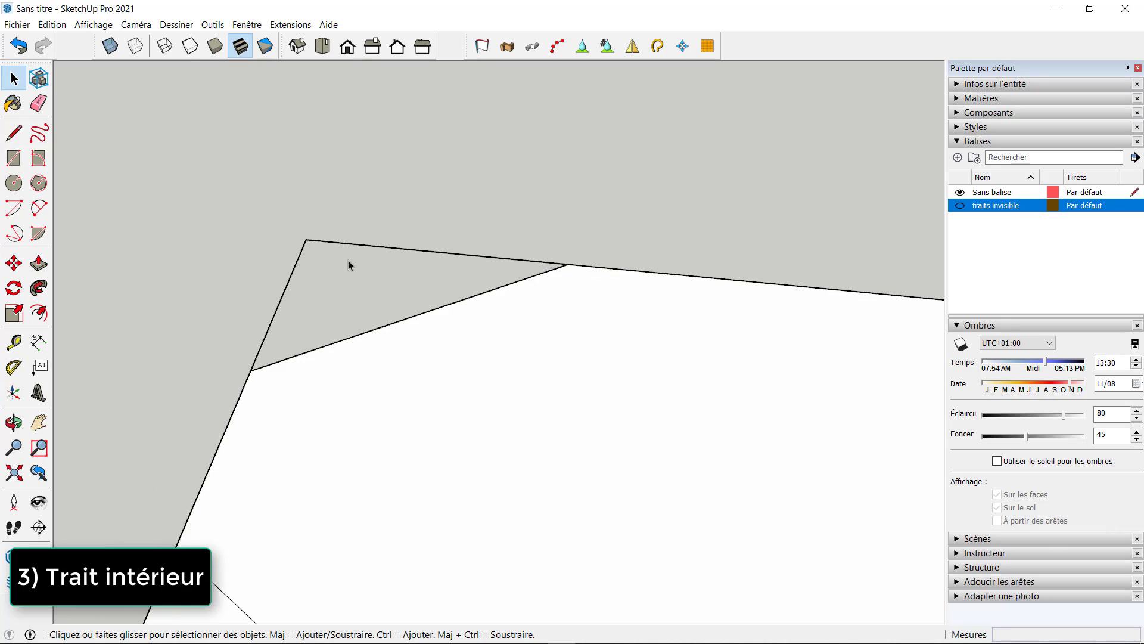
# - Erase the two test lines inside the third outline, along with its front edge
pyautogui.press('e')
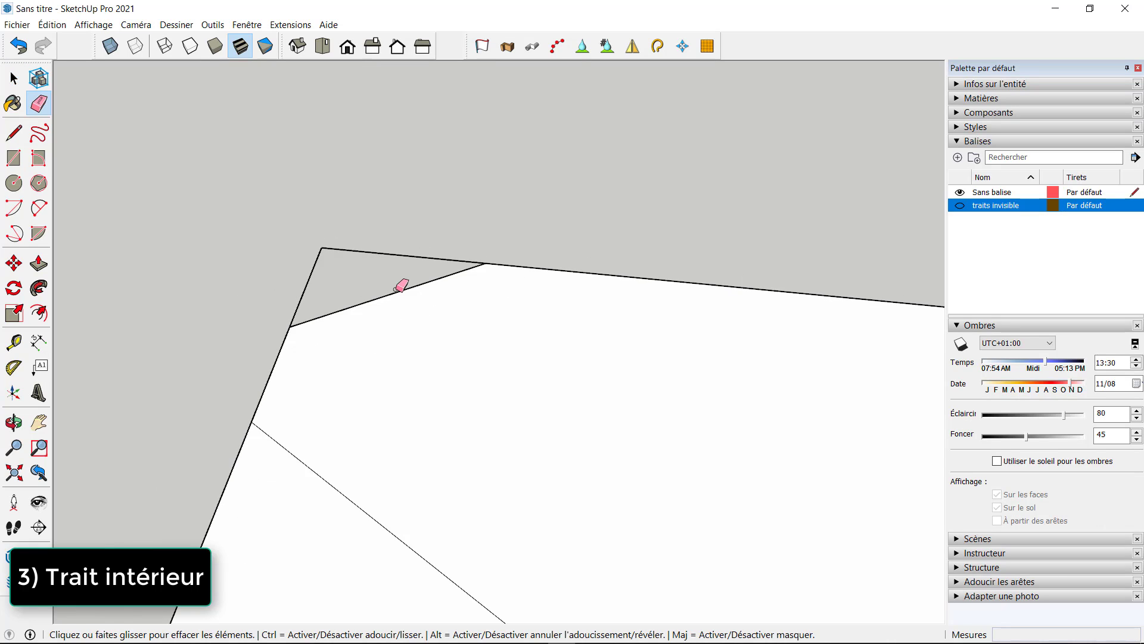
pyautogui.click(393, 293)
pyautogui.scroll(-2, 398, 322)
pyautogui.click(396, 417)
pyautogui.scroll(-3, 392, 274)
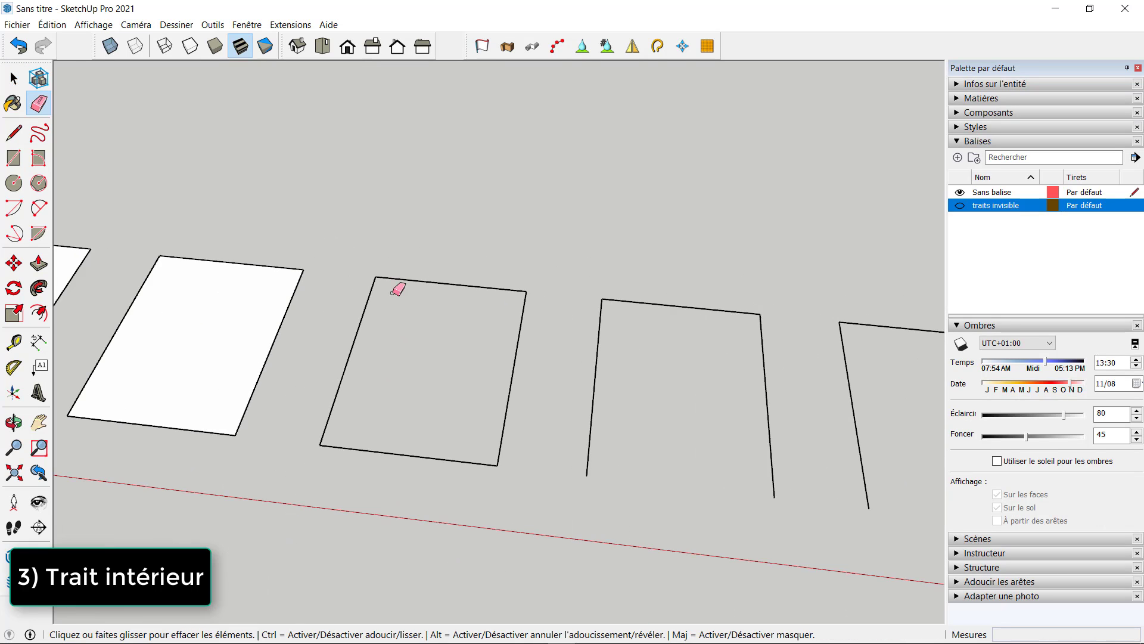
pyautogui.moveTo(404, 444); pyautogui.dragTo(420, 463)
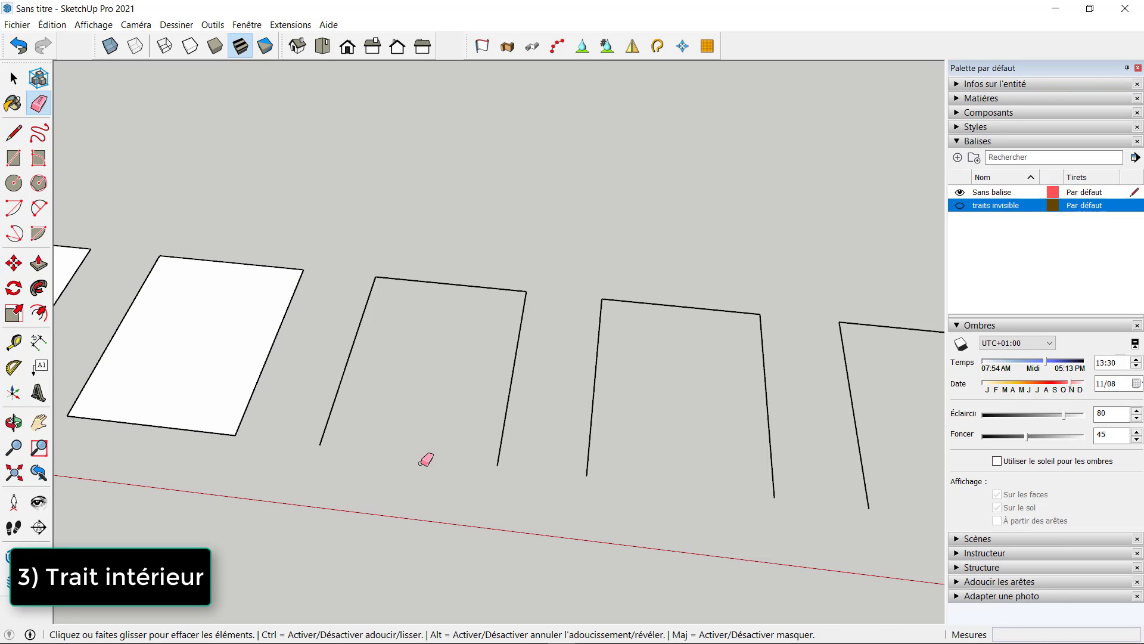
# - Redraw the third outline's front edge between the endpoints of its two side edges
pyautogui.press('l')
pyautogui.click(320, 444)
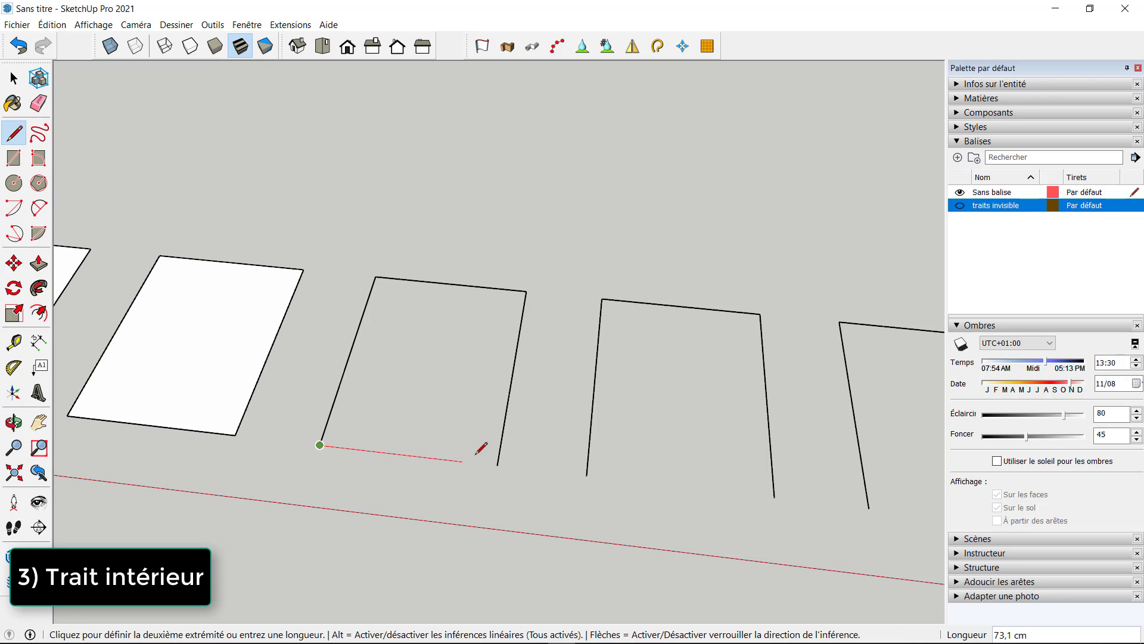
pyautogui.click(498, 464)
pyautogui.scroll(-3, 468, 309)
pyautogui.press('space')
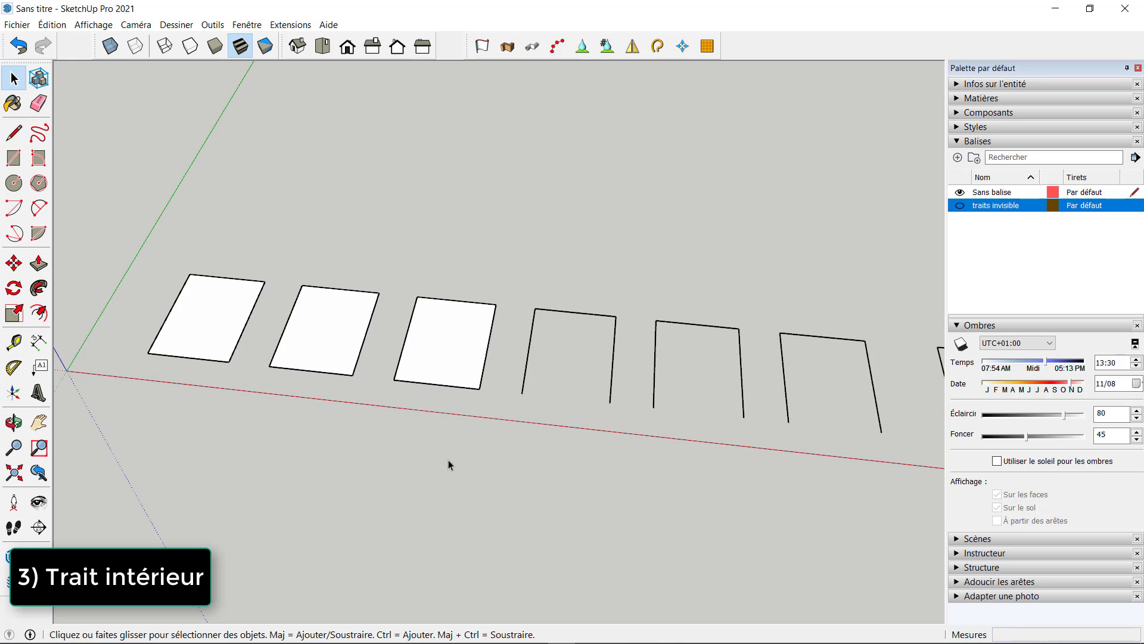
# - Draw the front edge of the fourth outline, joining the open ends of its two side edges
pyautogui.scroll(1, 448, 387)
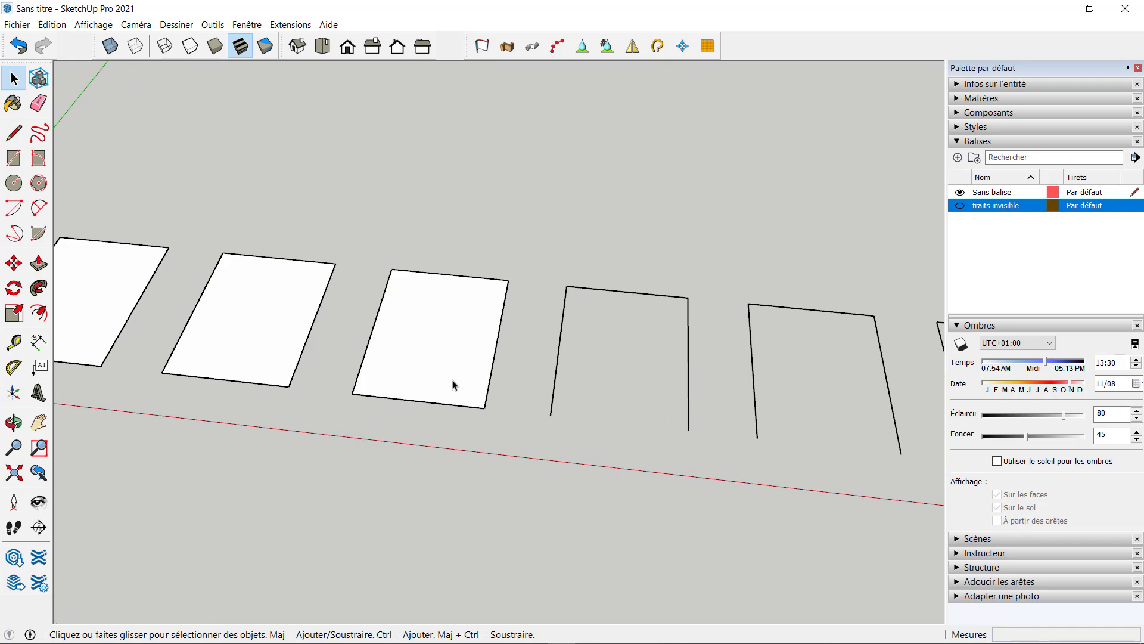
pyautogui.scroll(-1, 451, 386)
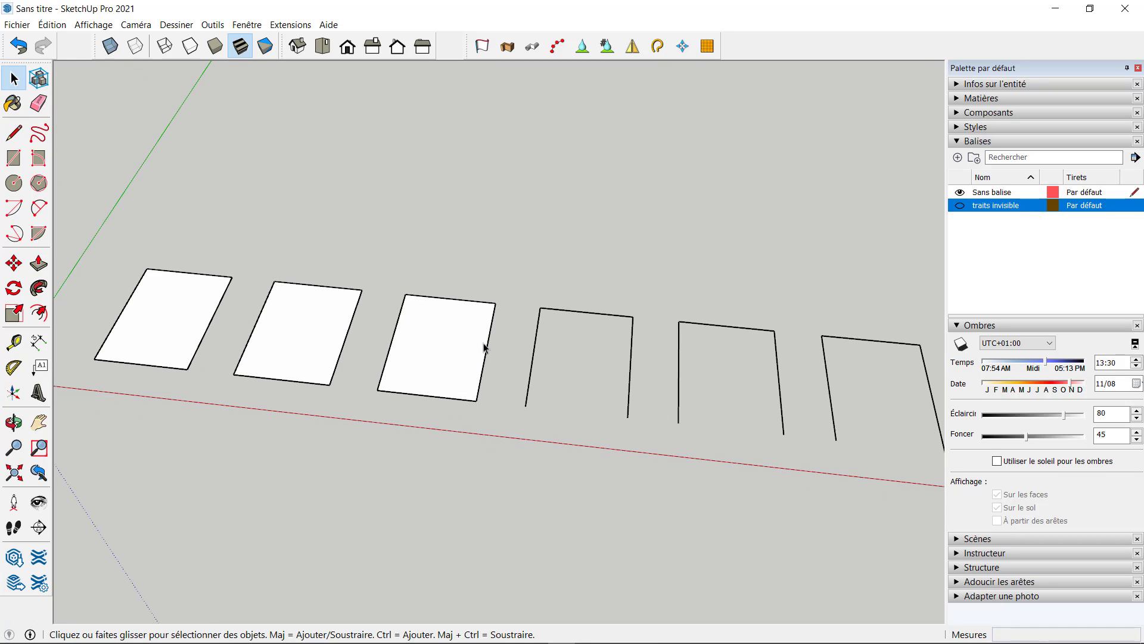
pyautogui.scroll(-1, 366, 348)
pyautogui.scroll(2, 525, 368)
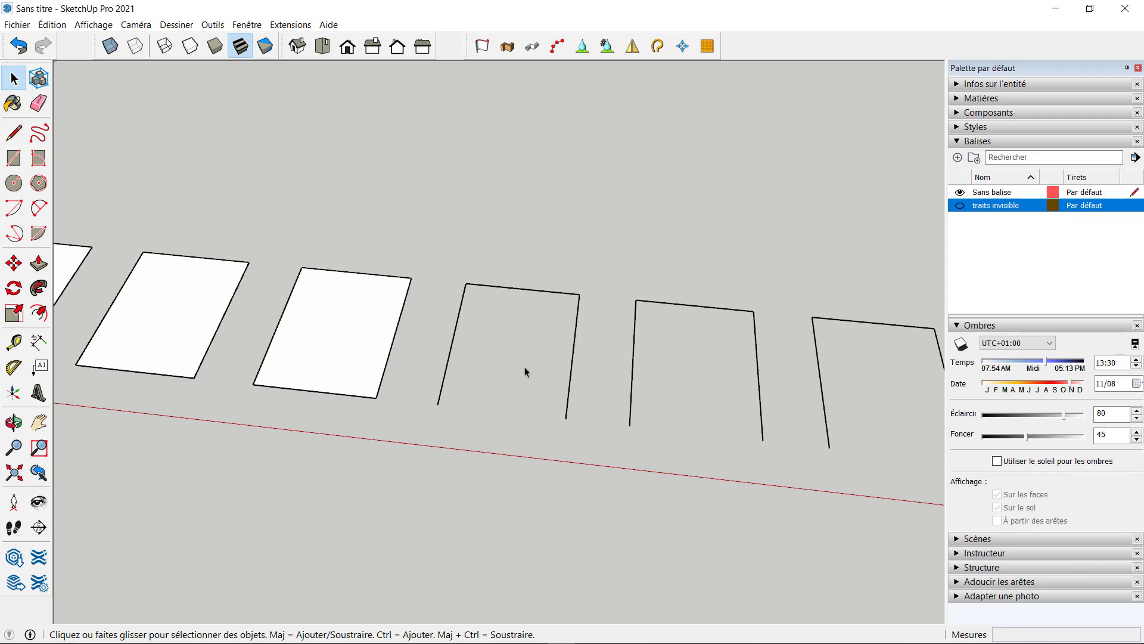
pyautogui.click(14, 133)
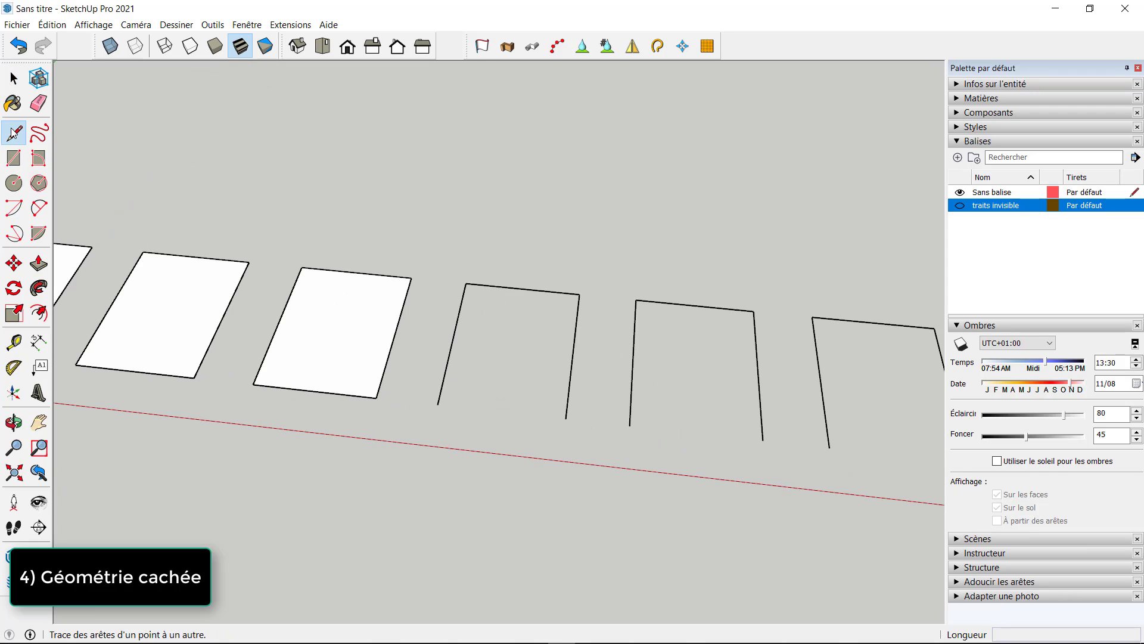
pyautogui.click(438, 404)
pyautogui.click(566, 418)
pyautogui.press('space')
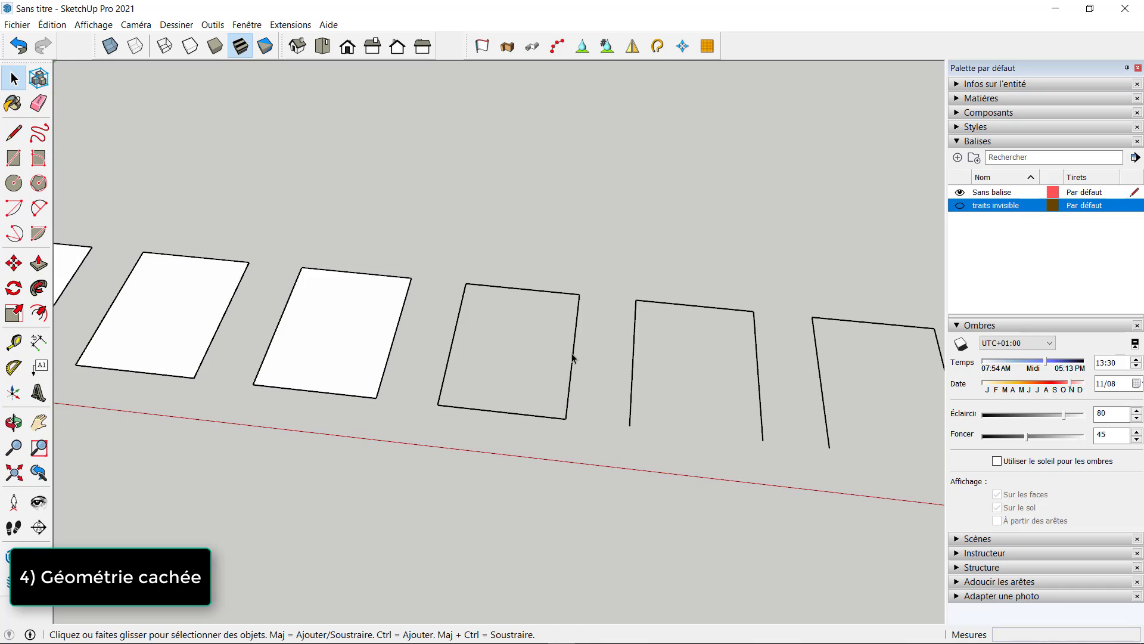
# - Draw four test lines inside the fourth outline to narrow the unfilled area to a small triangle against its left edge, and inspect it closely
pyautogui.scroll(2, 574, 365)
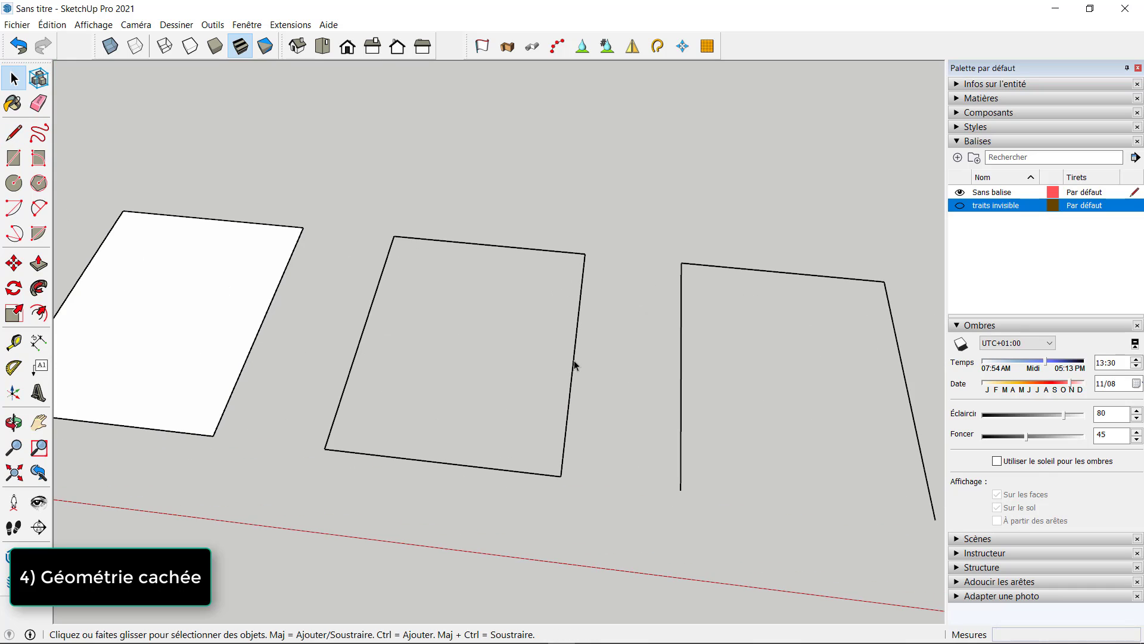
pyautogui.click(13, 132)
pyautogui.click(361, 340)
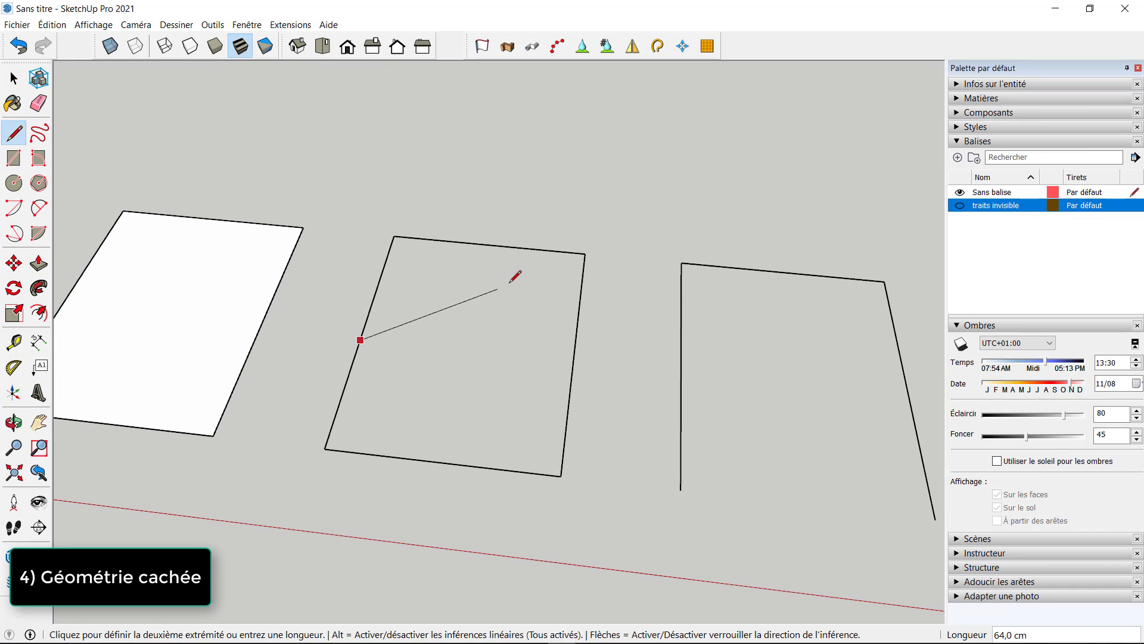
pyautogui.click(523, 249)
pyautogui.click(390, 248)
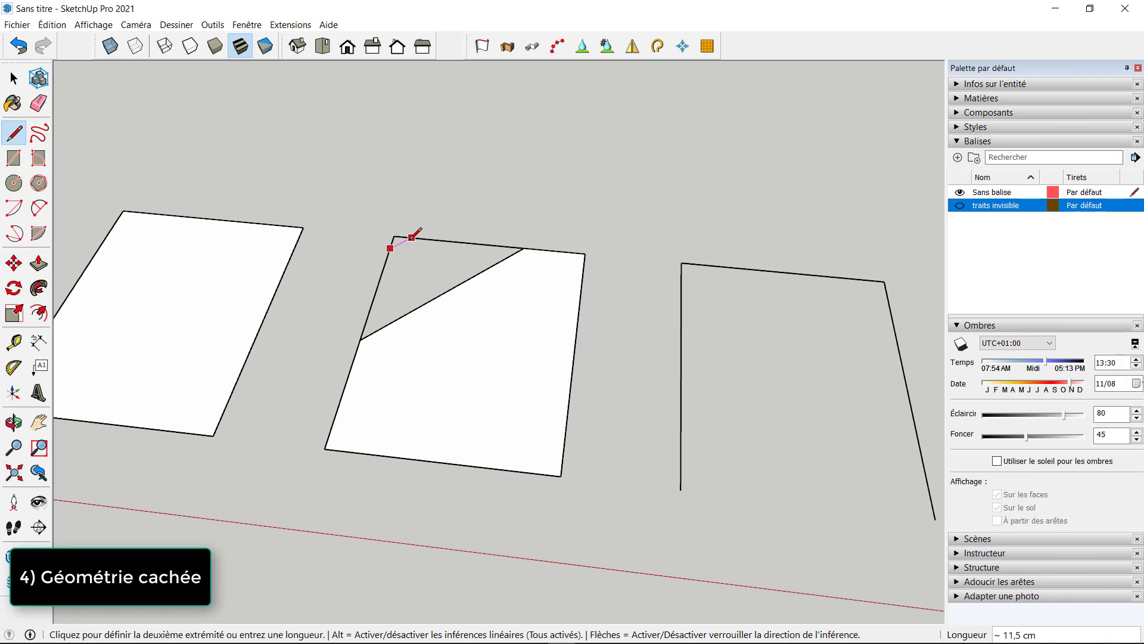
pyautogui.click(410, 238)
pyautogui.click(385, 264)
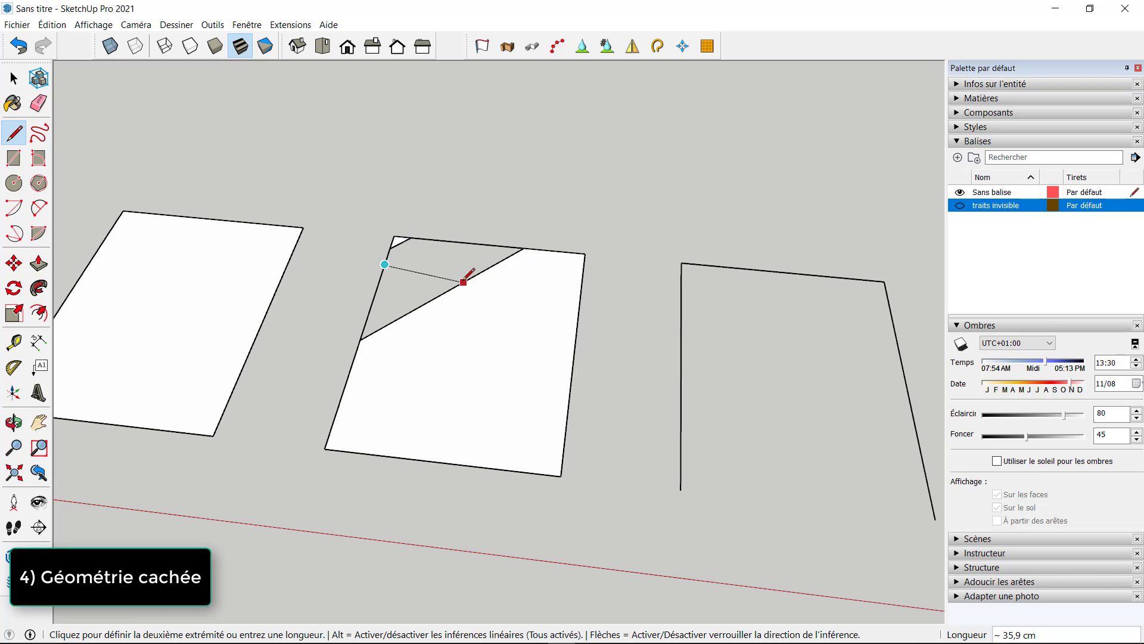
pyautogui.click(463, 282)
pyautogui.click(423, 274)
pyautogui.click(368, 315)
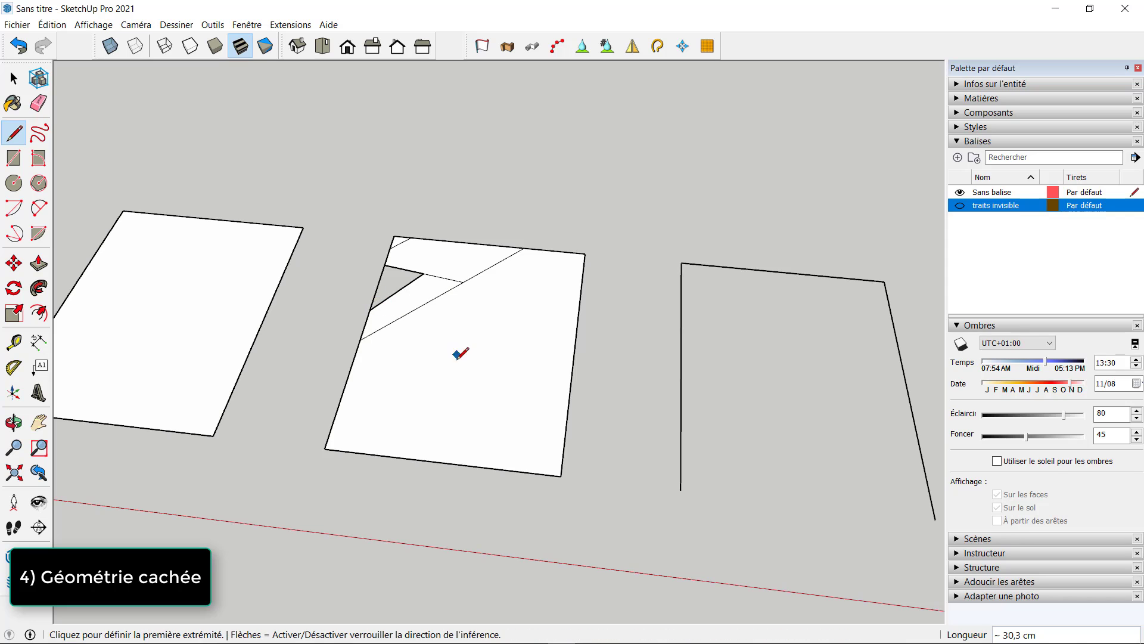
pyautogui.press('space')
pyautogui.scroll(4, 384, 281)
pyautogui.scroll(4, 377, 284)
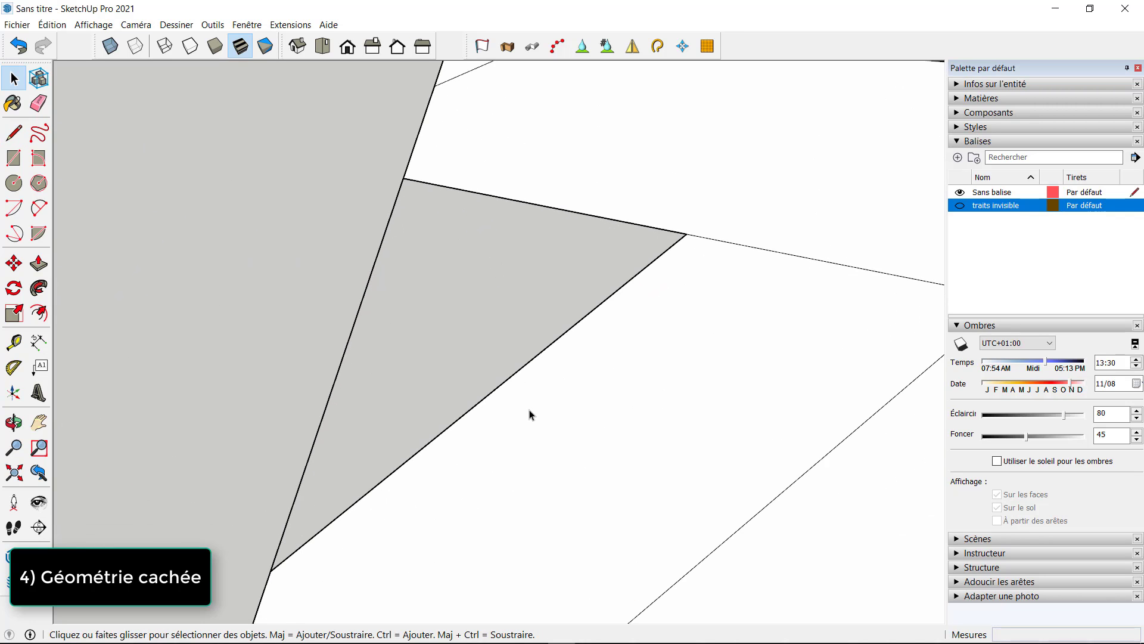
pyautogui.scroll(-6, 449, 324)
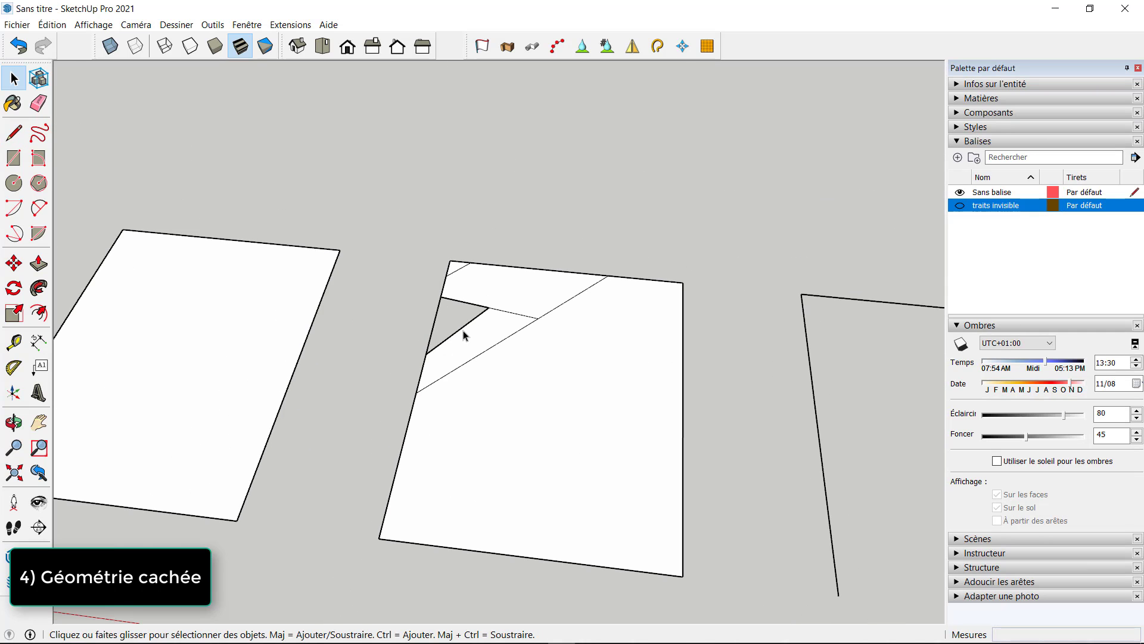
# - Erase all the test lines inside the fourth outline
pyautogui.press('e')
pyautogui.moveTo(457, 263)
pyautogui.mouseDown()
pyautogui.moveTo(485, 339)
pyautogui.moveTo(572, 298)
pyautogui.mouseUp()
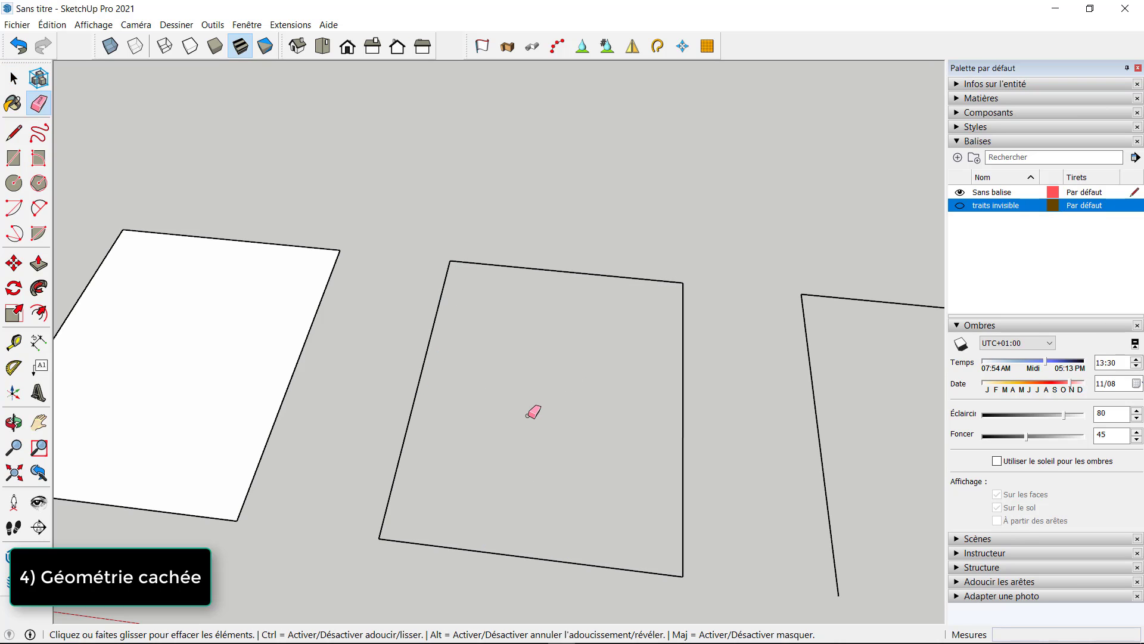
pyautogui.scroll(-2, 533, 412)
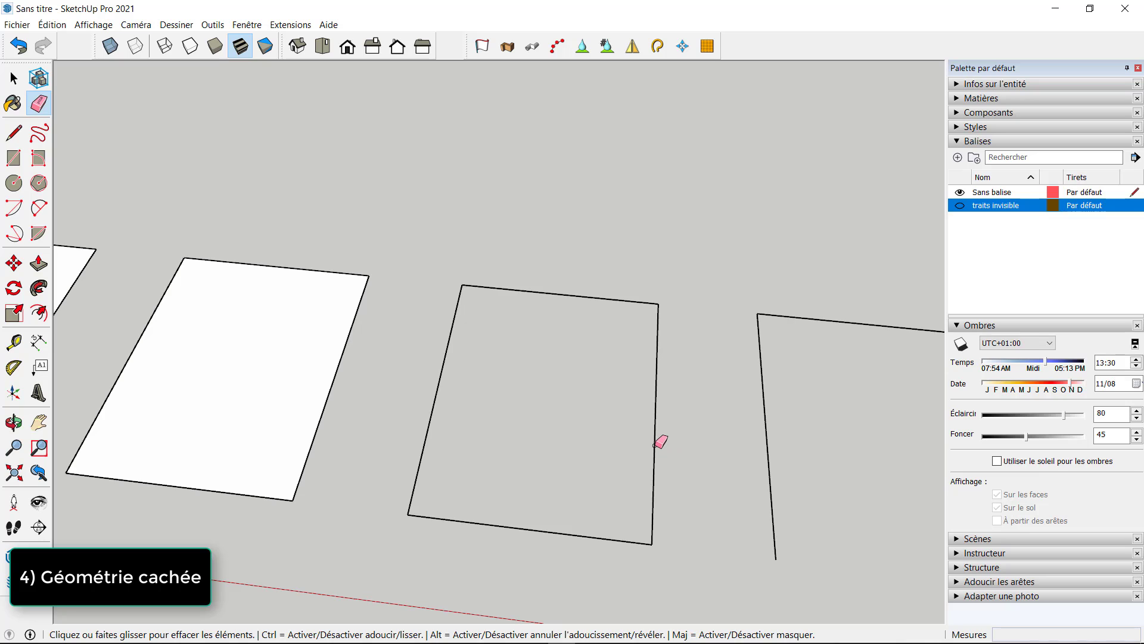
# - Turn on the display of hidden geometry and erase the short hidden line attached to the fourth outline's left edge
pyautogui.click(93, 24)
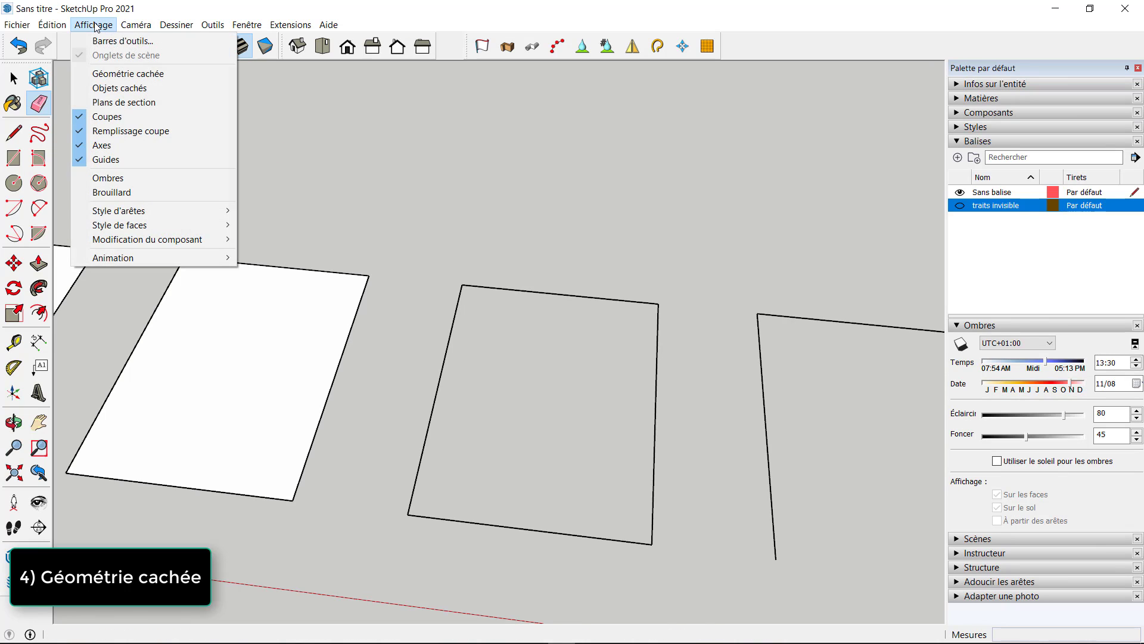
pyautogui.click(113, 74)
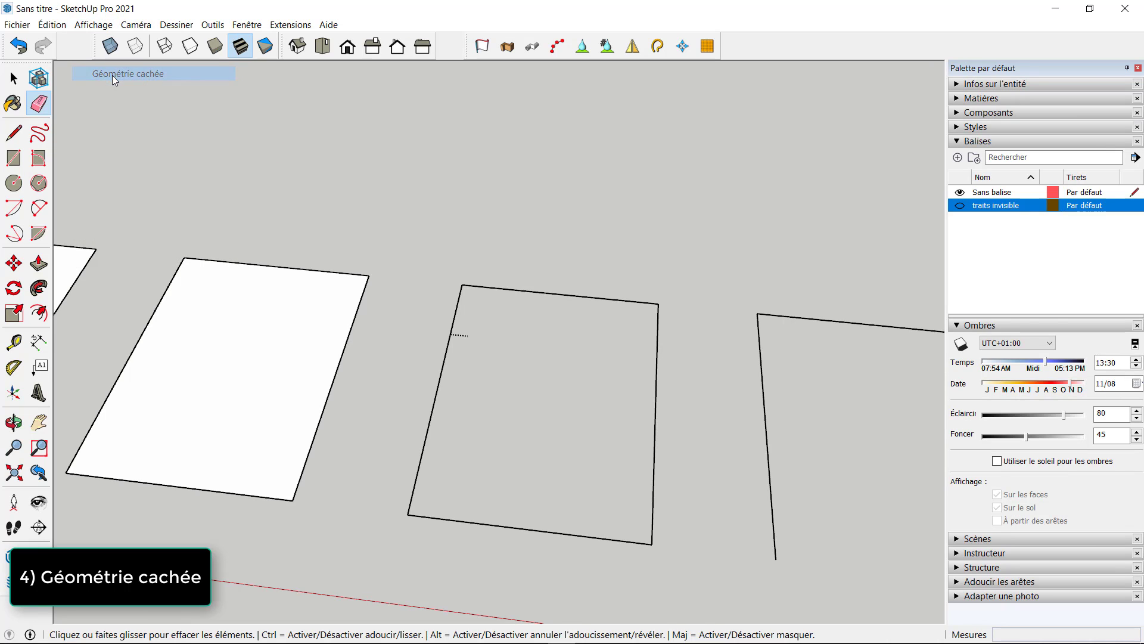
pyautogui.scroll(2, 477, 339)
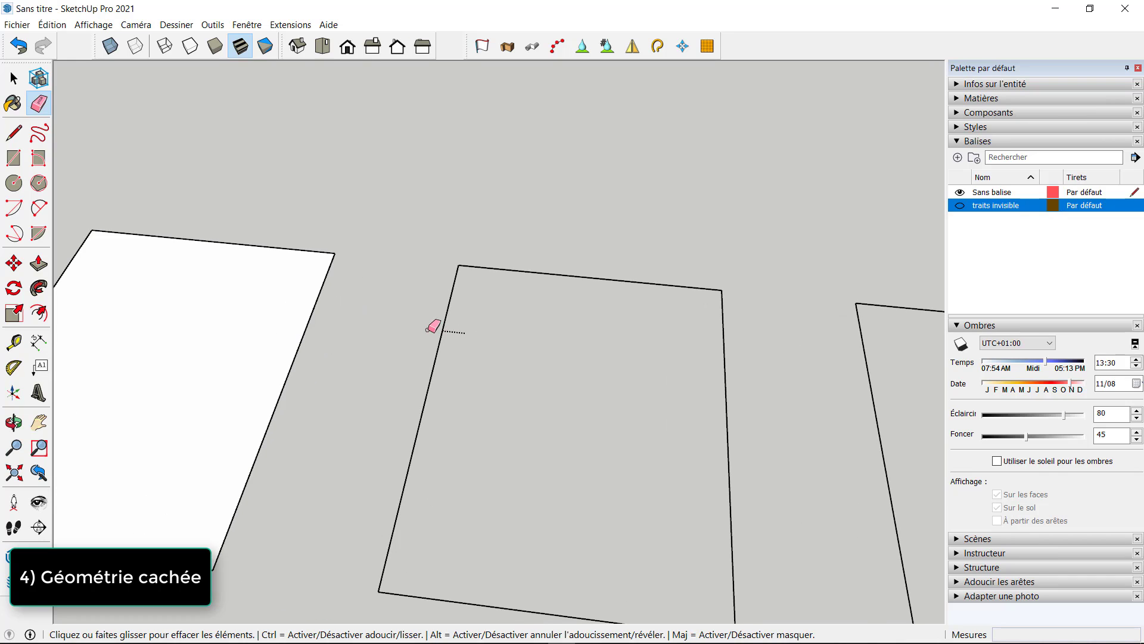
pyautogui.press('space')
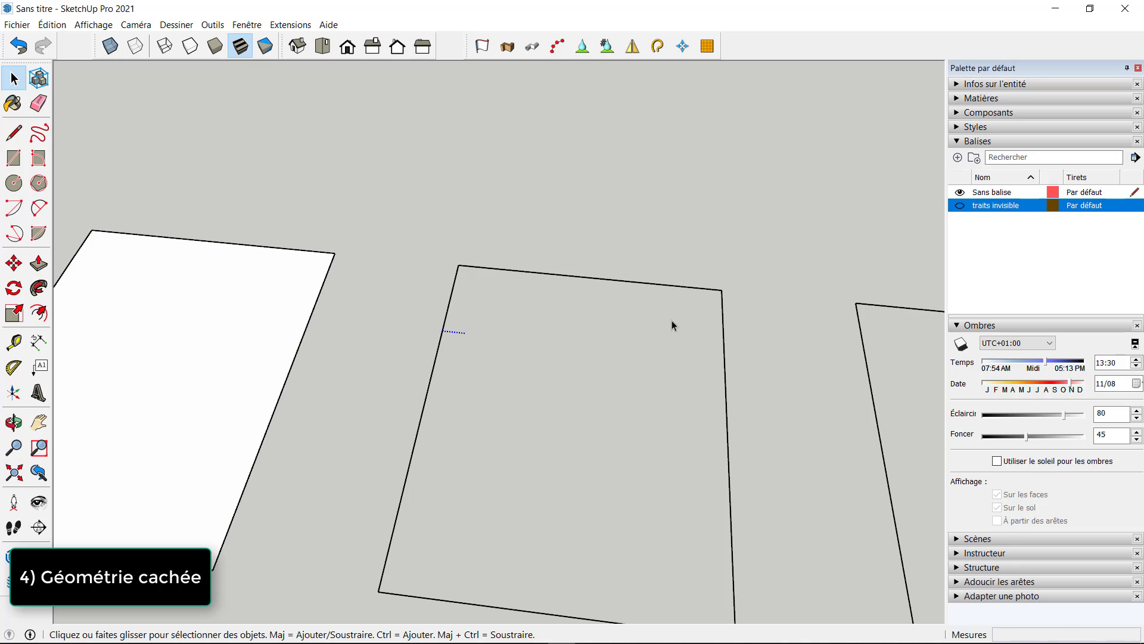
pyautogui.press('e')
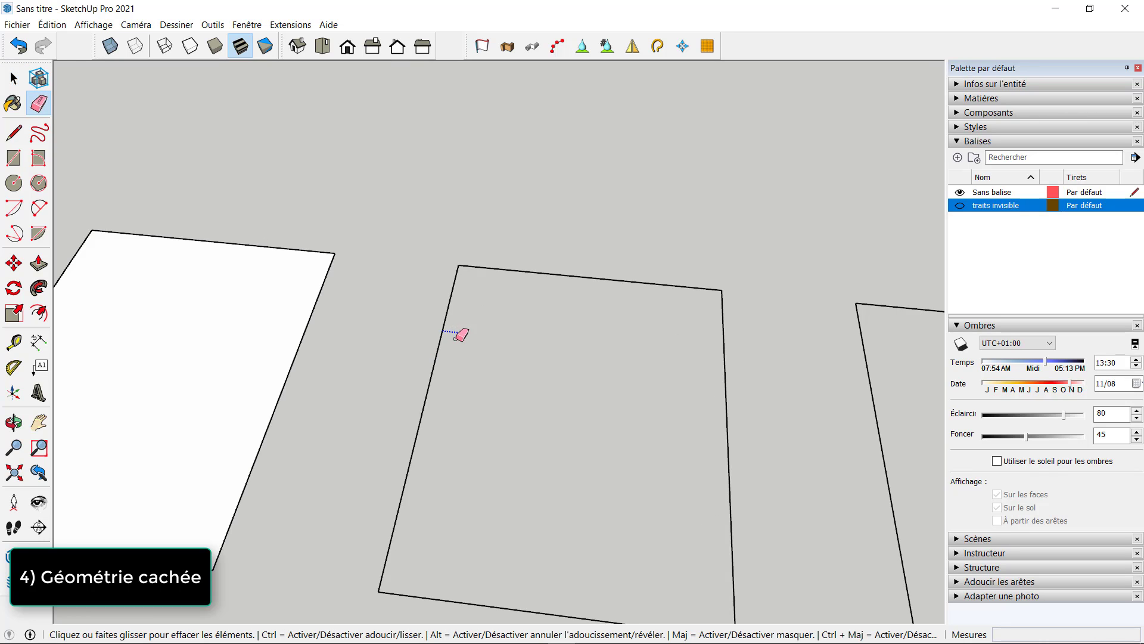
pyautogui.scroll(-3, 462, 322)
pyautogui.press('space')
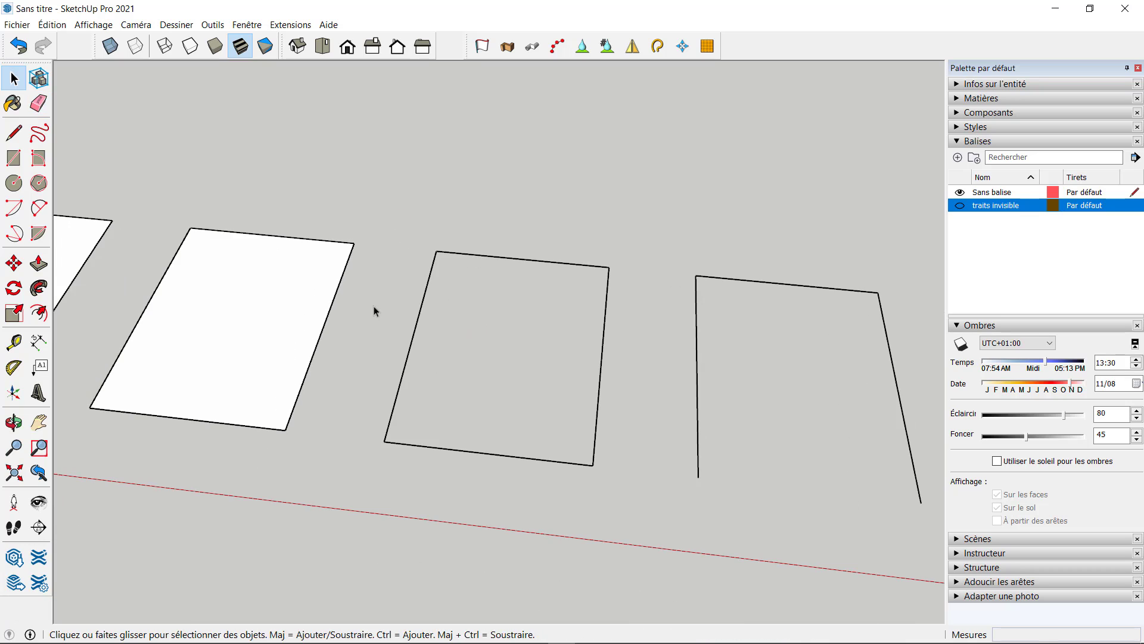
# - Redraw the fourth outline's front edge between its two front corners to form its face
pyautogui.click(14, 132)
pyautogui.click(385, 442)
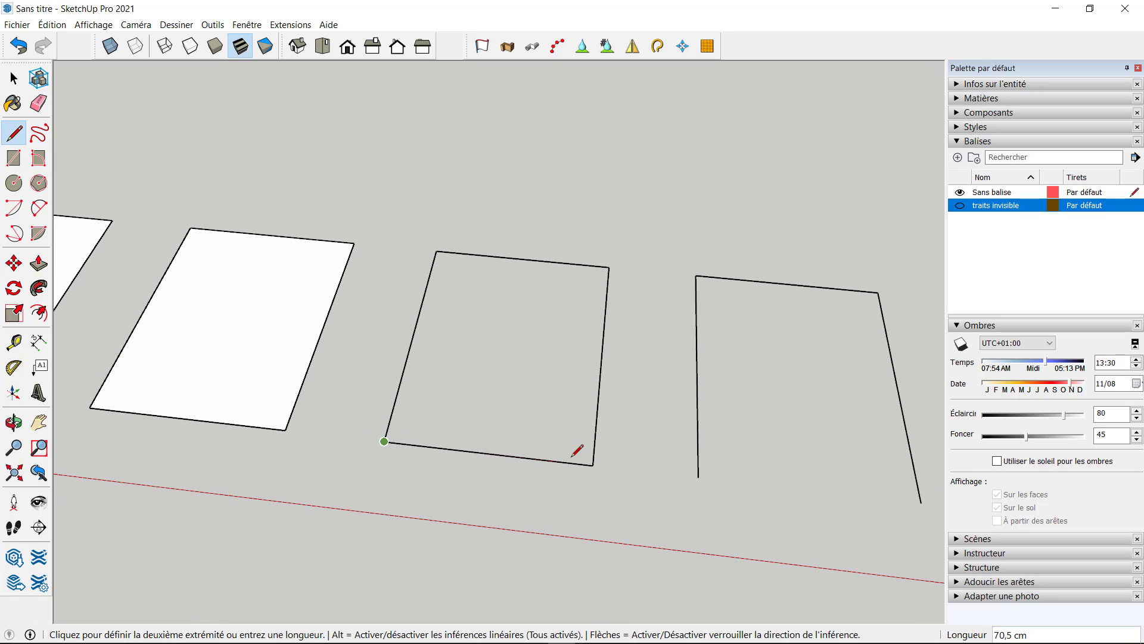
pyautogui.click(593, 464)
pyautogui.scroll(-2, 297, 306)
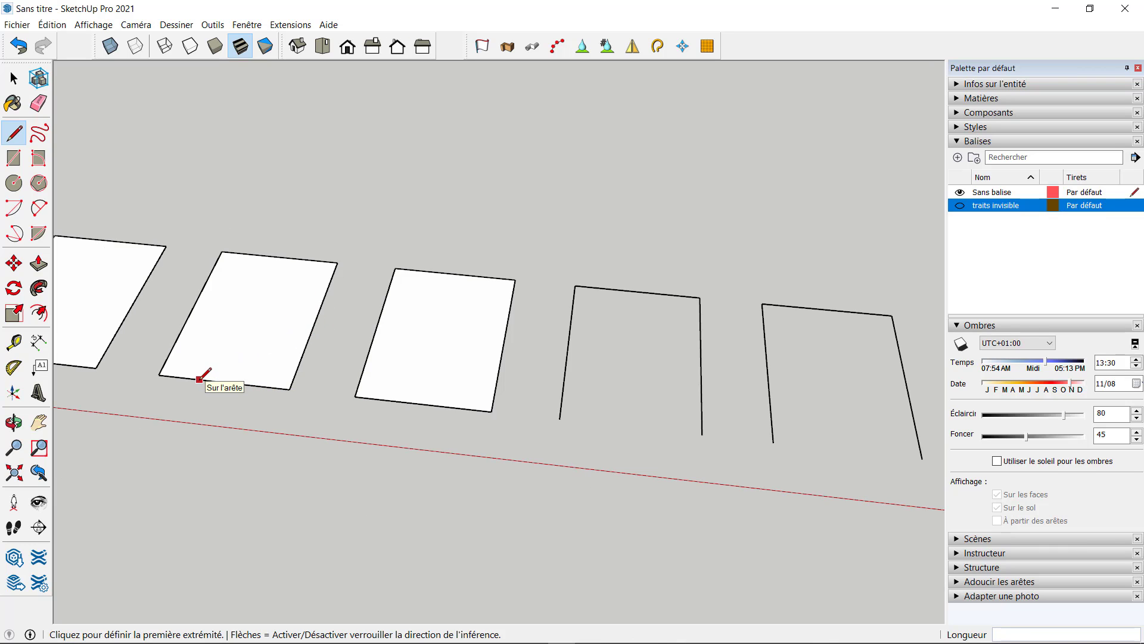
# - Make the "traits invisible" tag visible and draw the front edge of the fifth outline, joining the open ends of its side edges
pyautogui.scroll(-2, 203, 372)
pyautogui.scroll(2, 596, 364)
pyautogui.scroll(2, 368, 331)
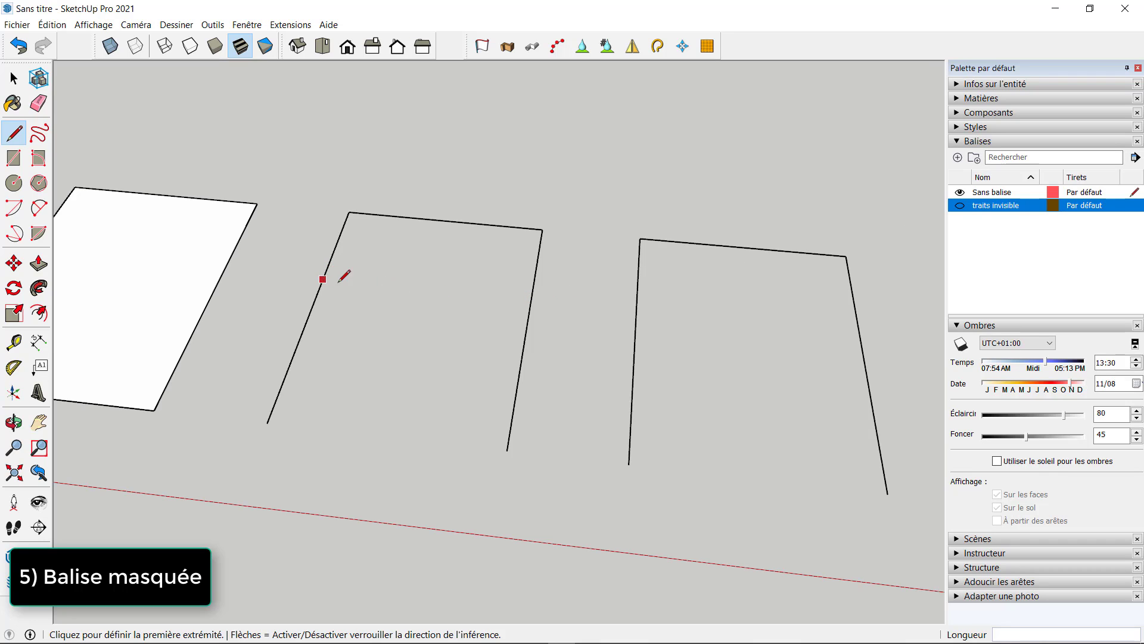
pyautogui.click(960, 206)
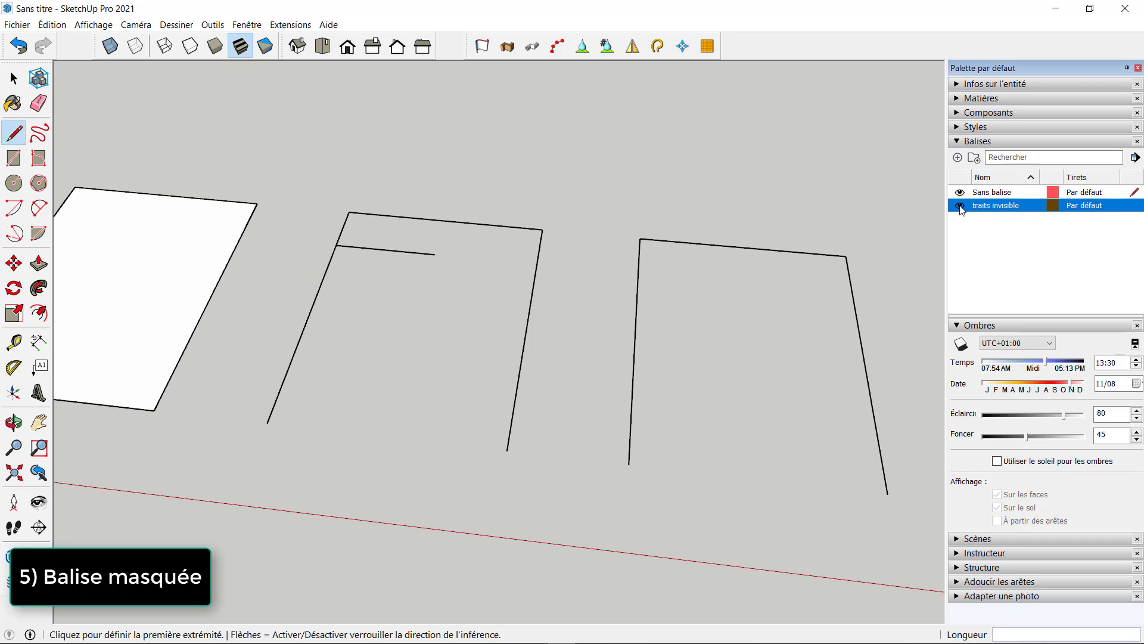
pyautogui.click(267, 423)
pyautogui.click(506, 450)
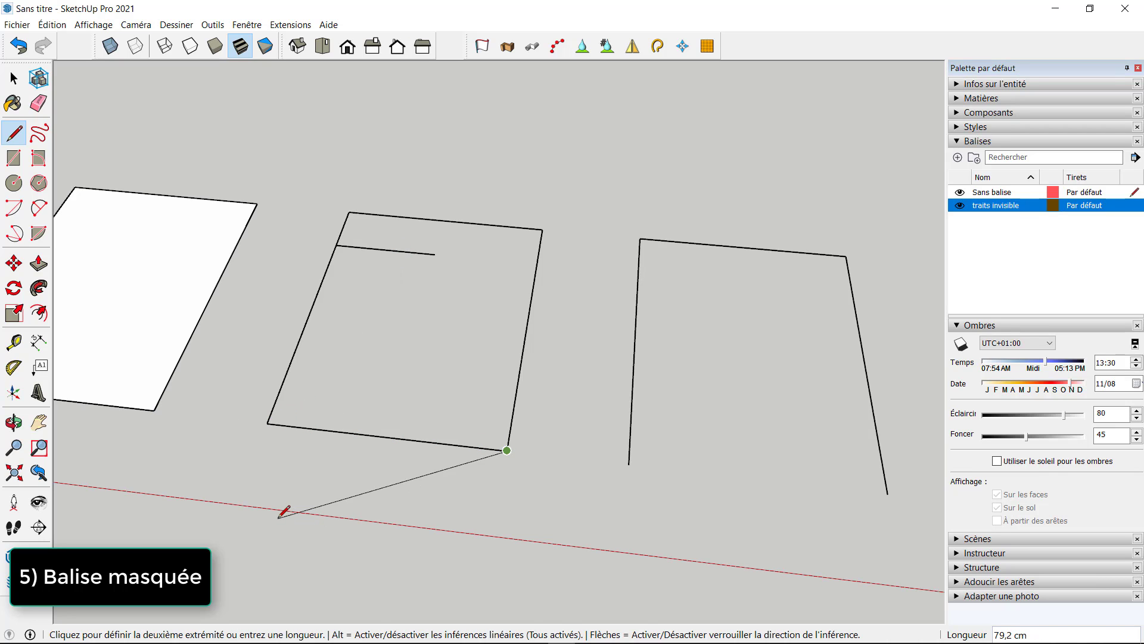
# - Erase the short inner line attached to the fifth outline's left edge and redraw the front edge to form the face
pyautogui.press('e')
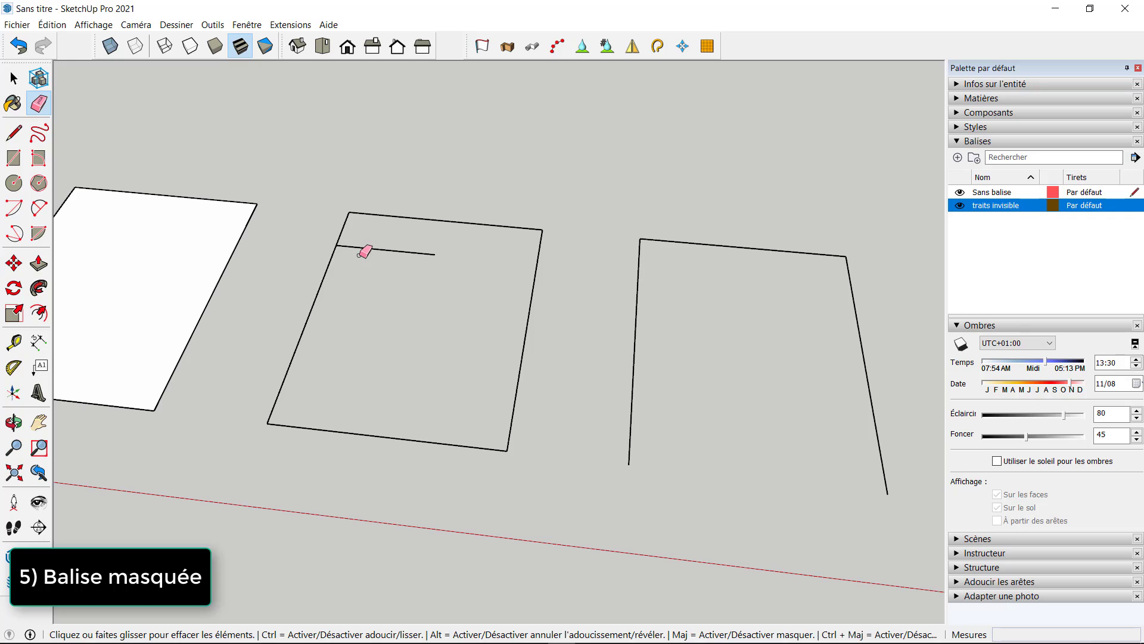
pyautogui.click(359, 253)
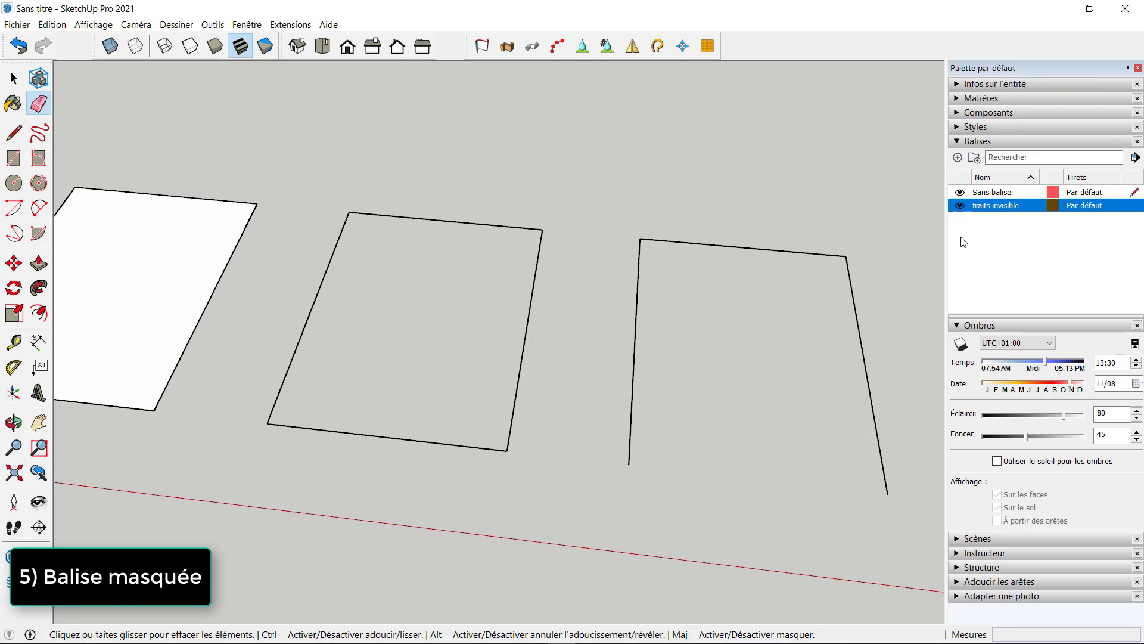
pyautogui.press('c')
pyautogui.press('l')
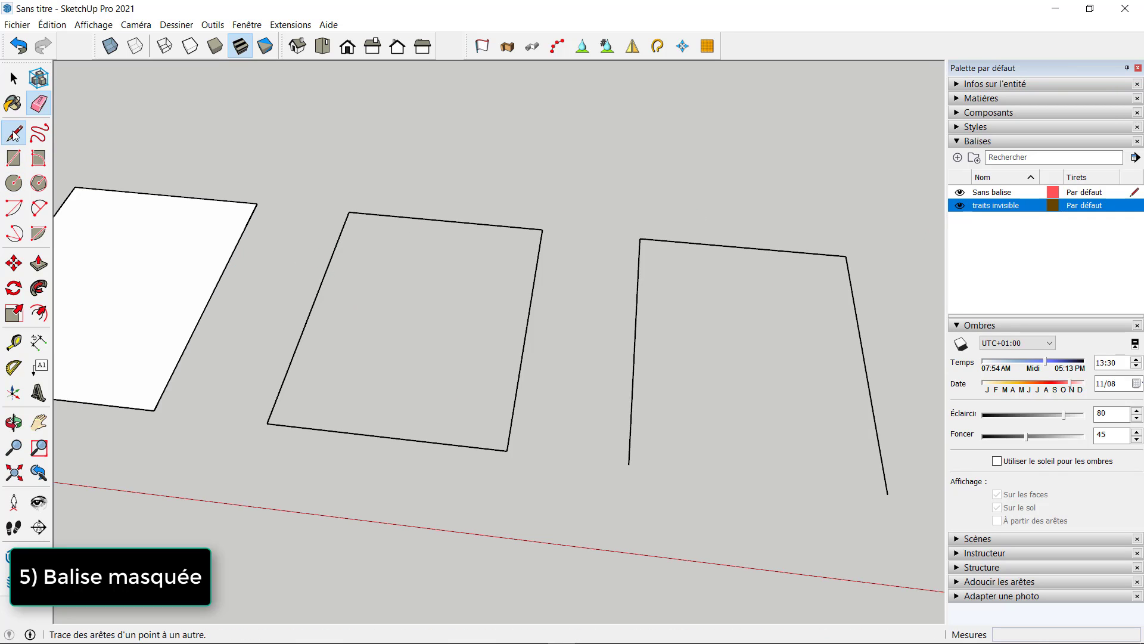
pyautogui.click(278, 423)
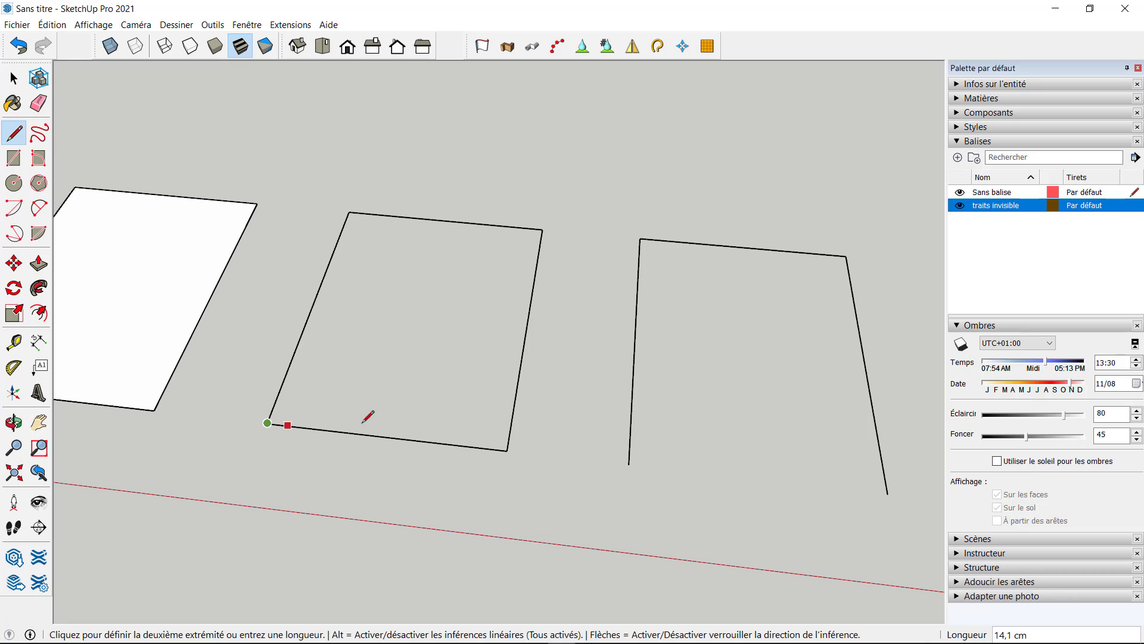
pyautogui.click(507, 450)
# - Draw the front edge of the sixth outline, joining the open ends of its two side edges
pyautogui.scroll(-3, 190, 240)
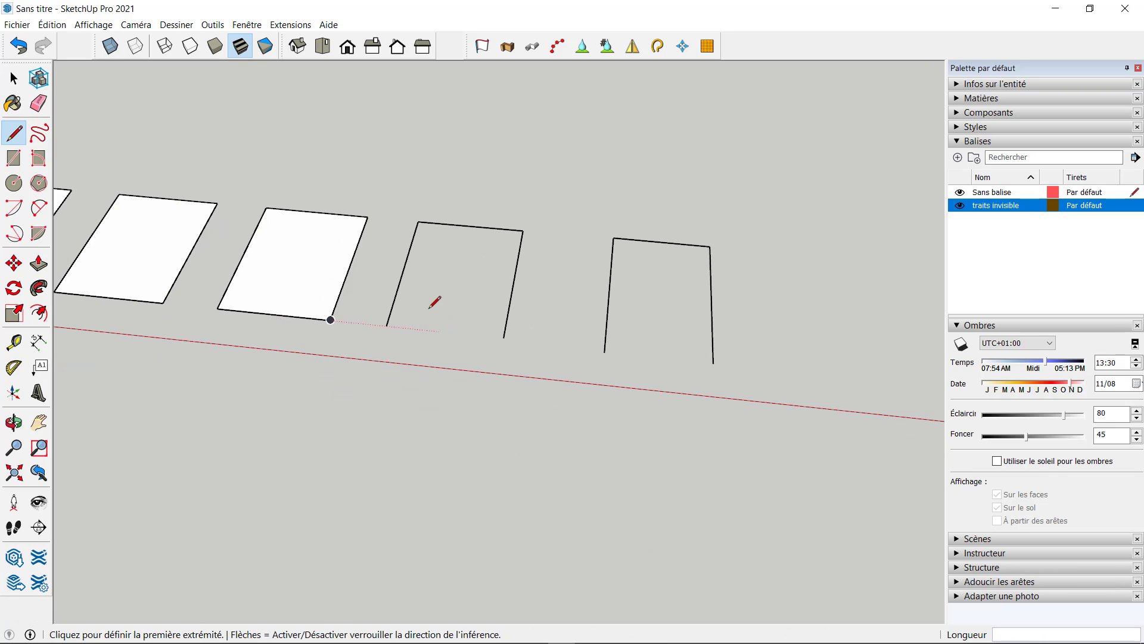
pyautogui.scroll(2, 429, 308)
pyautogui.click(360, 339)
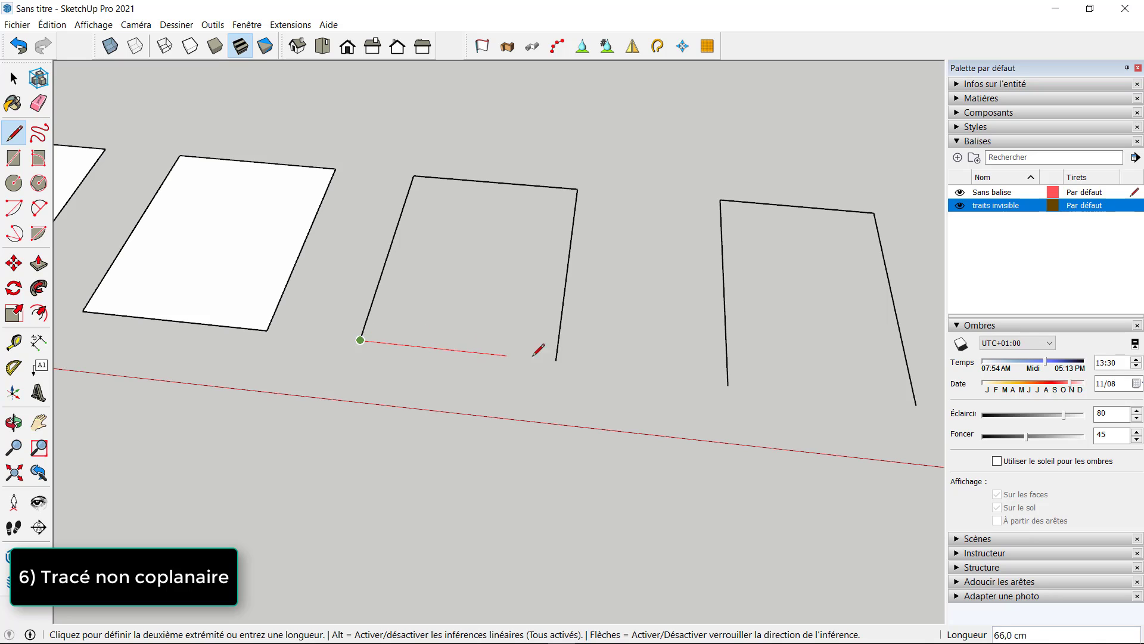
pyautogui.click(556, 360)
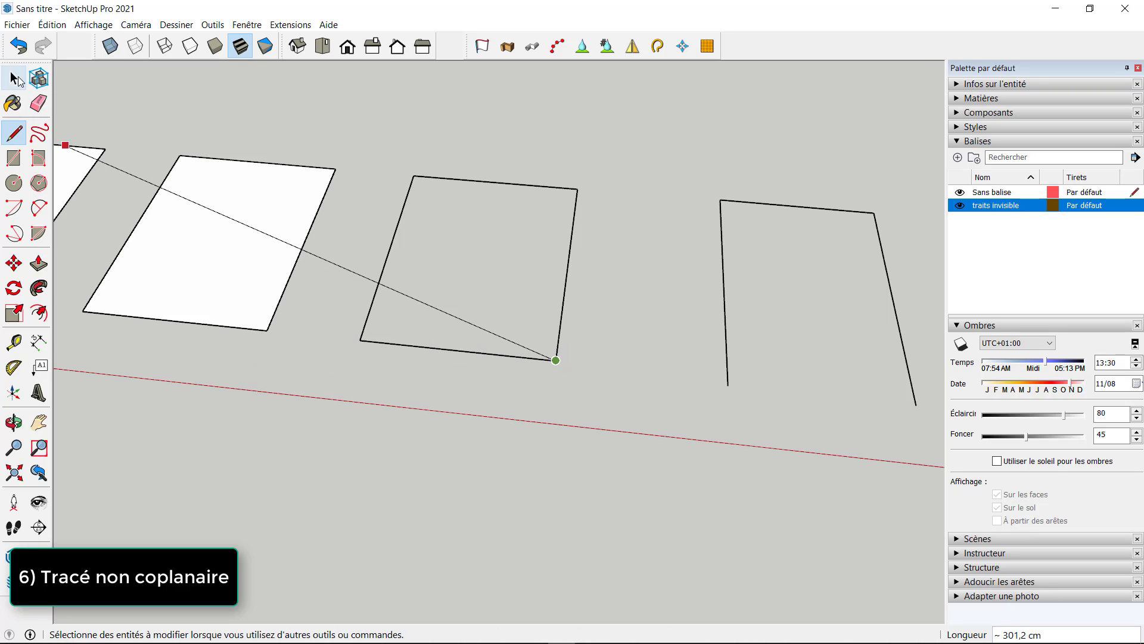
pyautogui.click(14, 78)
# - Examine the sixth outline from low angles and close up at its back-right corner to check whether its edges are coplanar
pyautogui.scroll(1, 483, 301)
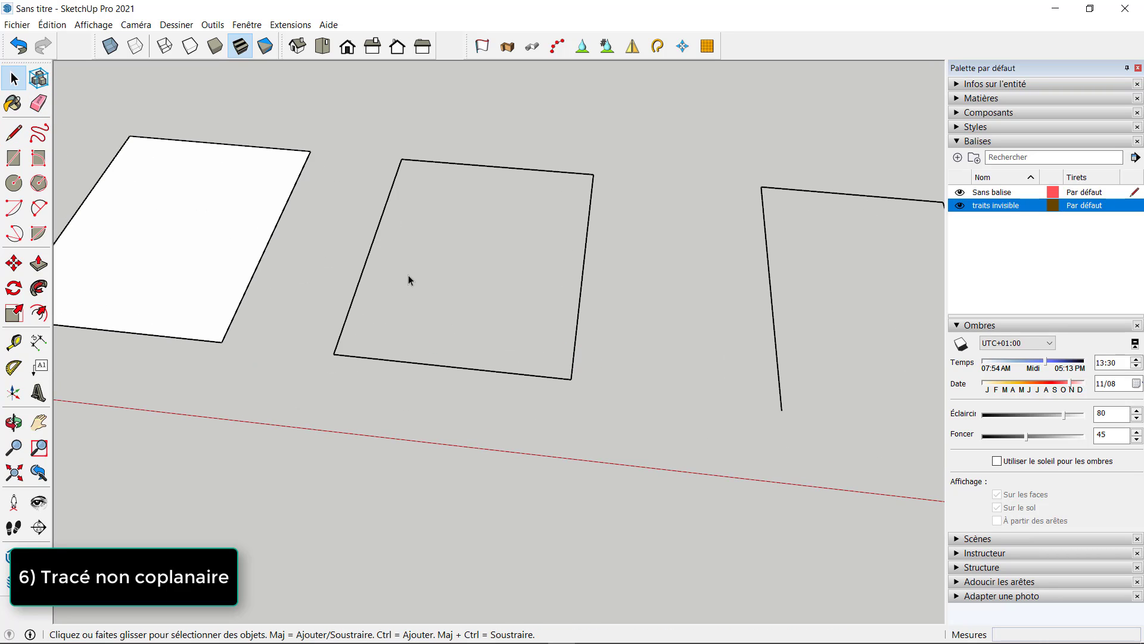
pyautogui.click(94, 24)
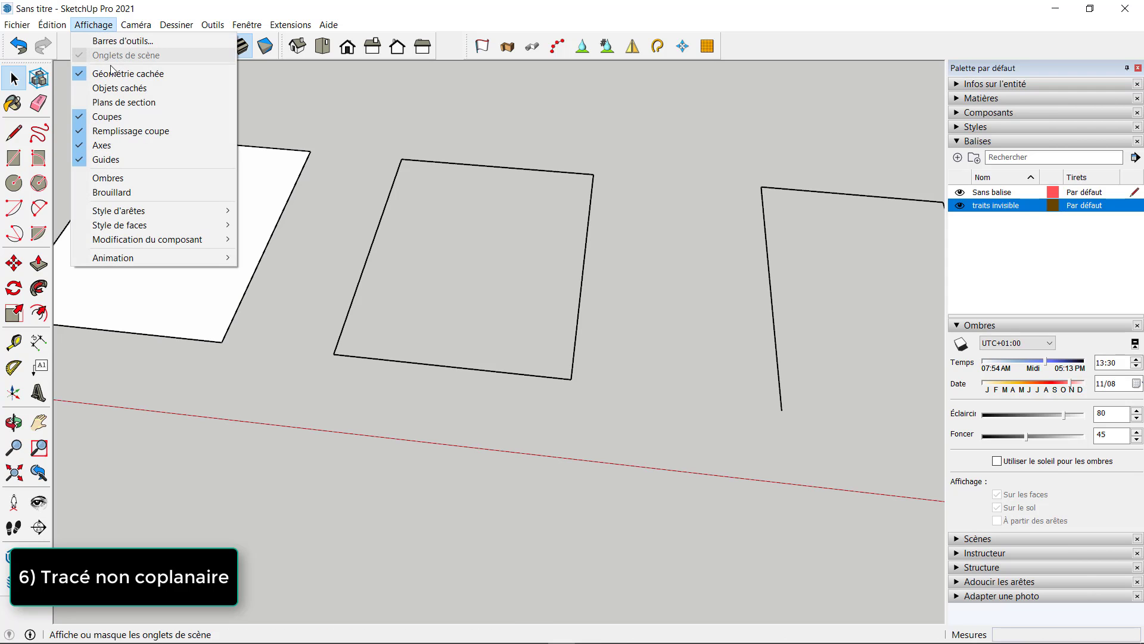
pyautogui.click(519, 178)
pyautogui.scroll(3, 552, 180)
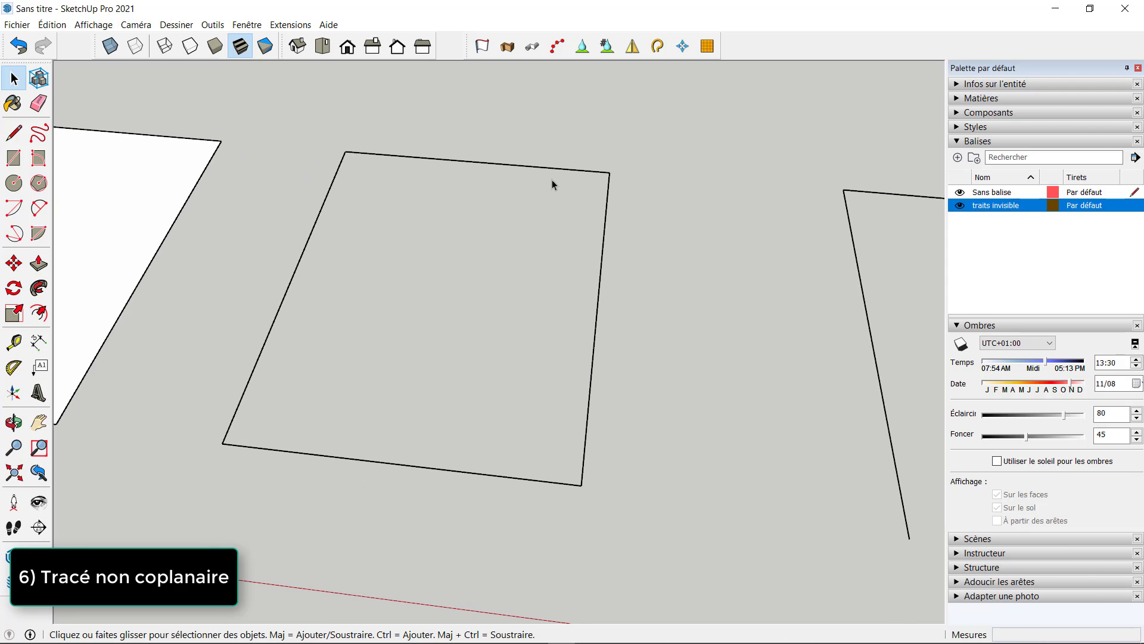
pyautogui.moveTo(575, 292); pyautogui.dragTo(262, 39, button='middle')
pyautogui.scroll(3, 655, 297)
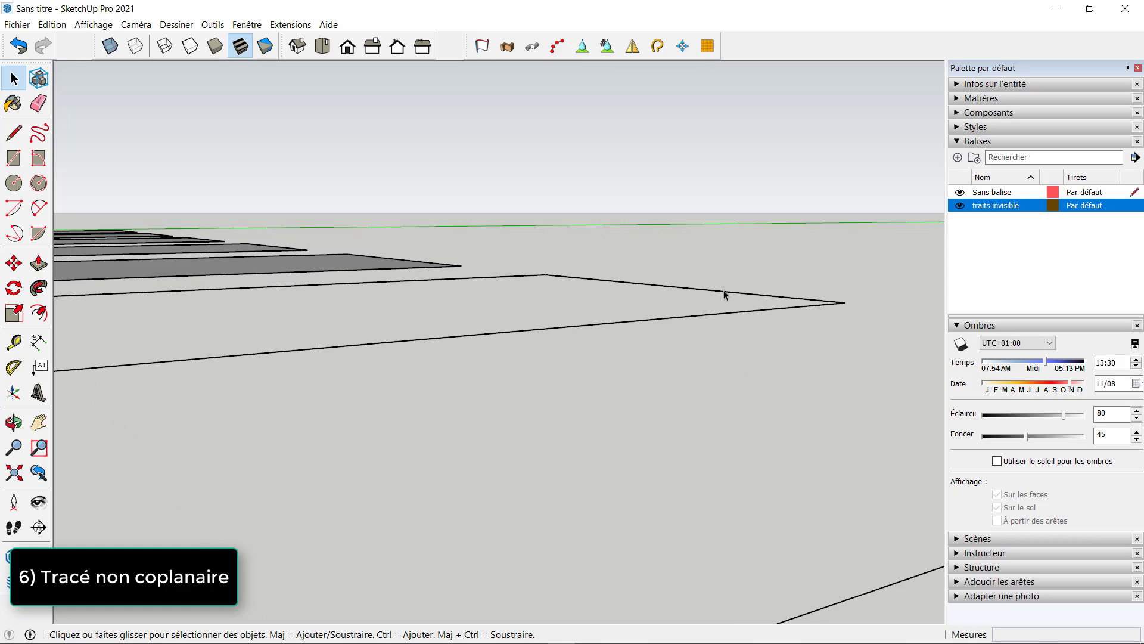
pyautogui.moveTo(804, 296); pyautogui.dragTo(778, 312, button='middle')
pyautogui.scroll(-3, 435, 355)
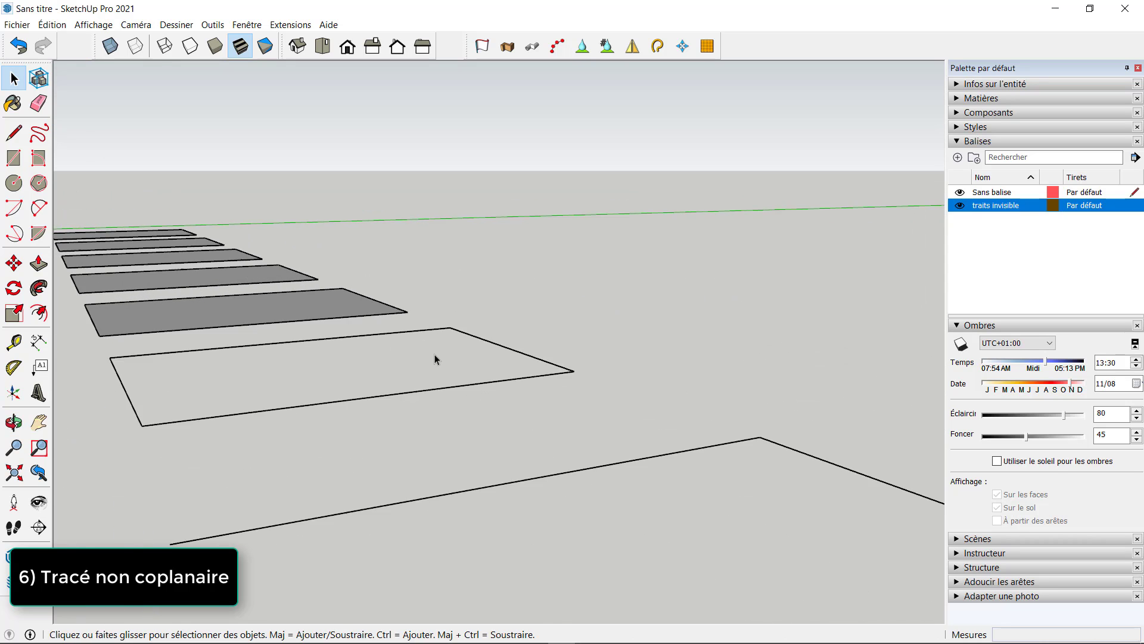
pyautogui.moveTo(434, 355); pyautogui.dragTo(669, 450, button='middle')
pyautogui.scroll(3, 662, 448)
pyautogui.scroll(5, 582, 369)
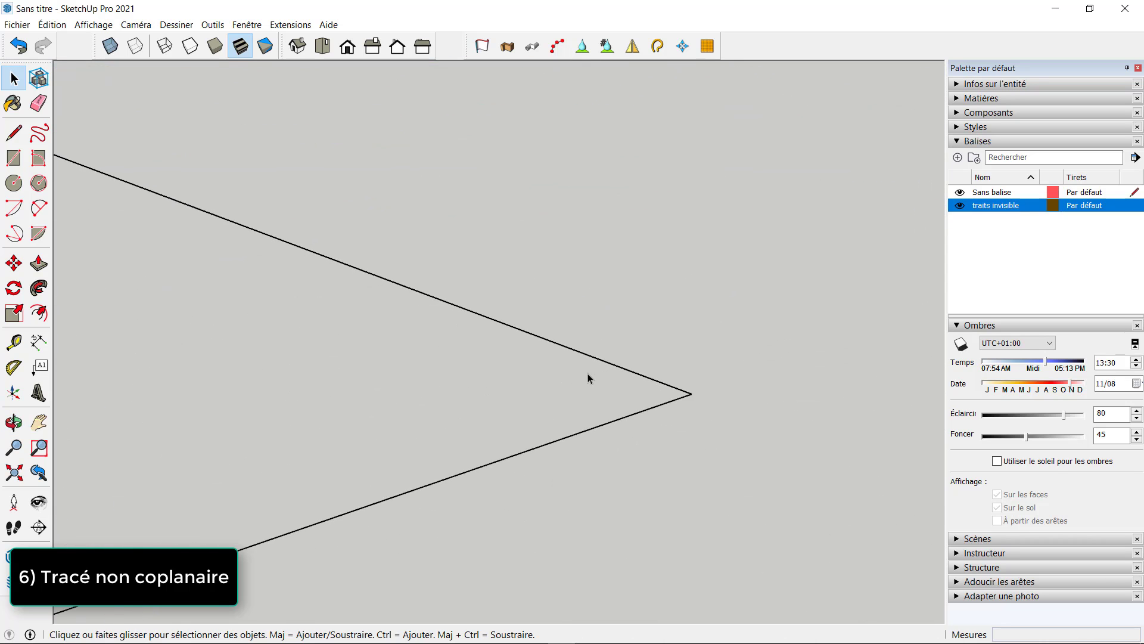
pyautogui.moveTo(587, 374); pyautogui.dragTo(572, 416, button='middle')
pyautogui.scroll(-5, 582, 411)
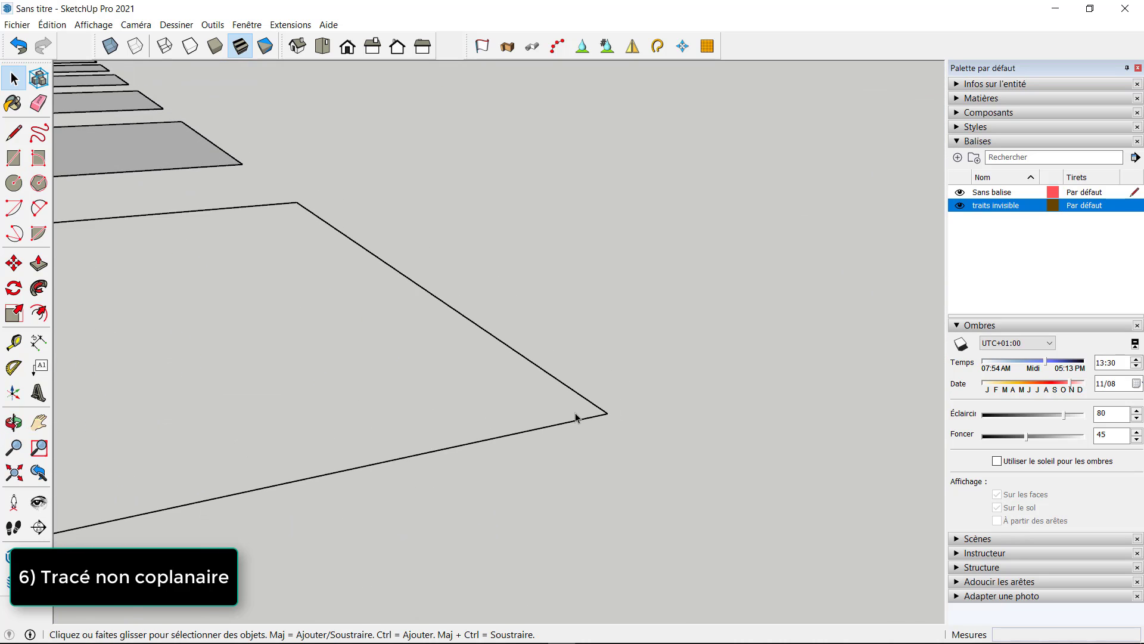
# - Move the sixth outline's back-right corner up along the blue axis by about 8.4 cm to exaggerate the height offset
pyautogui.press('m')
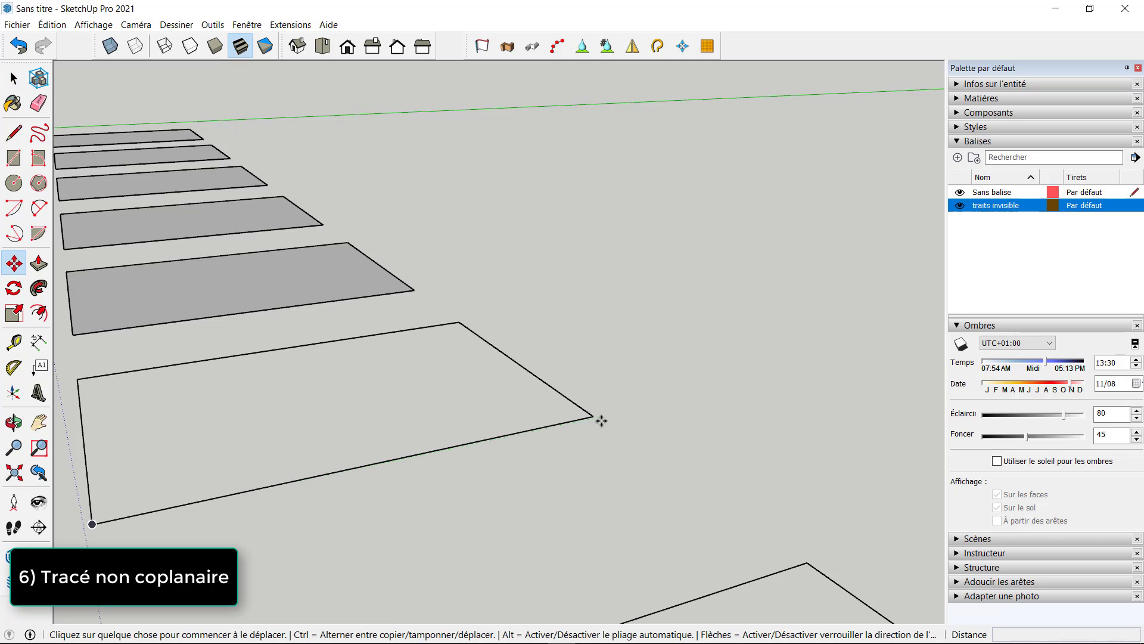
pyautogui.click(594, 415)
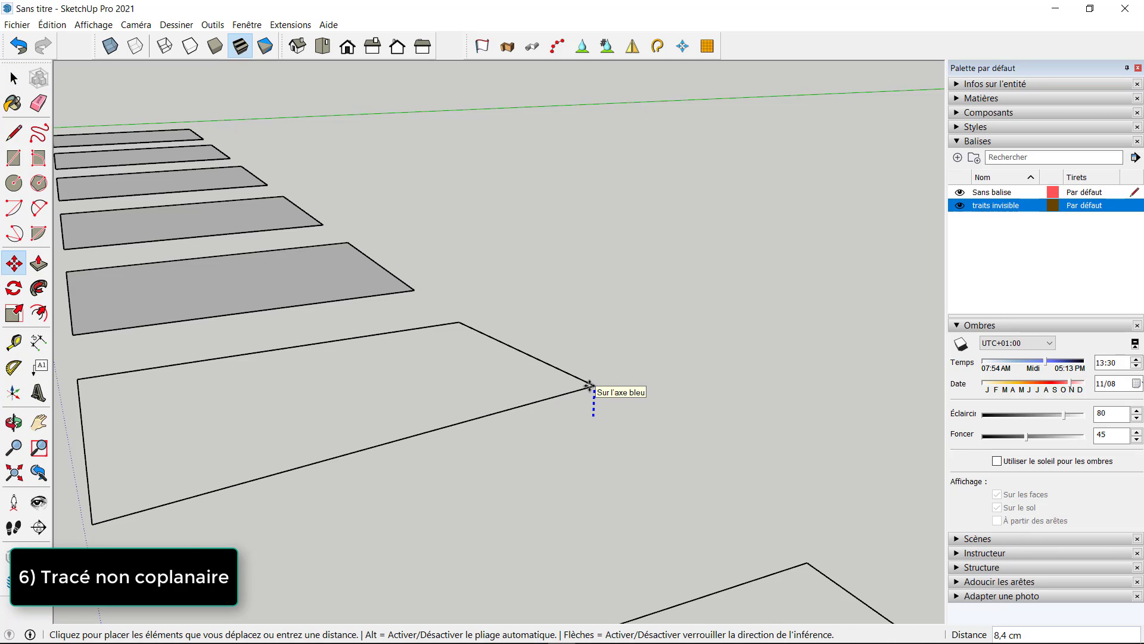
pyautogui.moveTo(536, 424)
pyautogui.mouseDown(button='middle')
pyautogui.moveTo(549, 453)
pyautogui.moveTo(516, 488)
pyautogui.moveTo(453, 485)
pyautogui.mouseUp(button='middle')
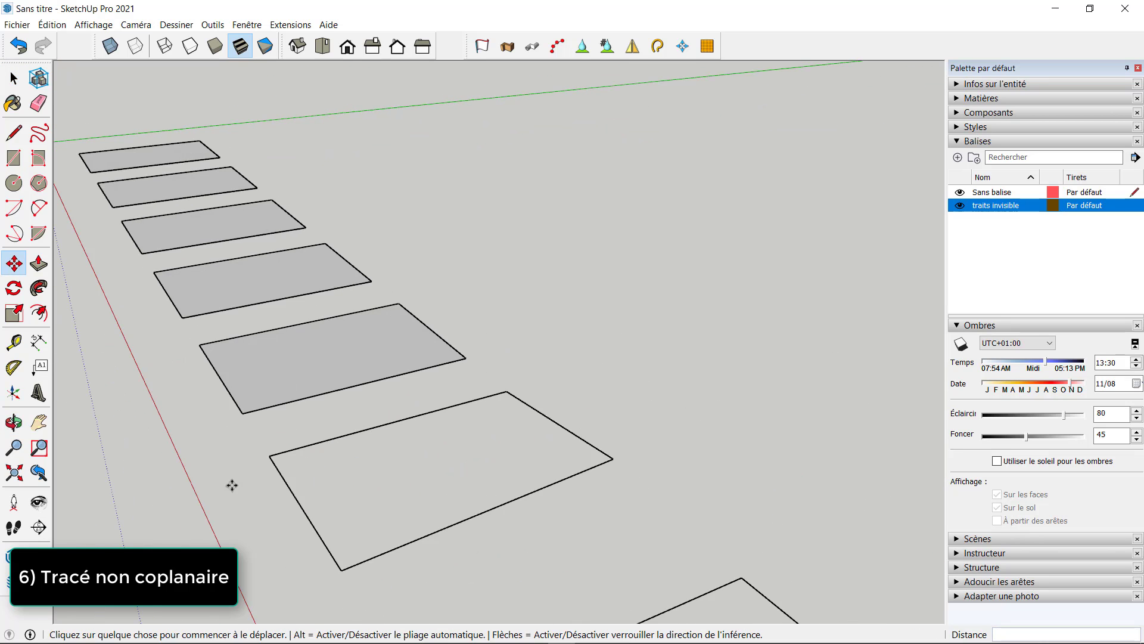
# - Draw a test diagonal between the back-left and front-right corners of the sixth outline, and erase it after viewing the fold
pyautogui.click(13, 132)
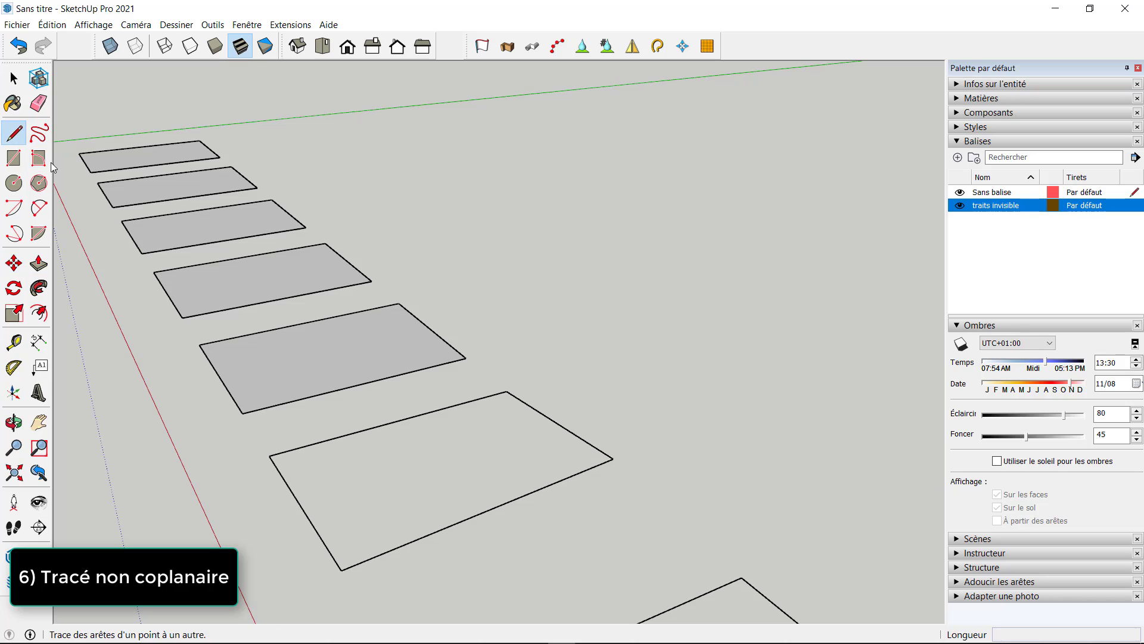
pyautogui.click(507, 391)
pyautogui.click(341, 570)
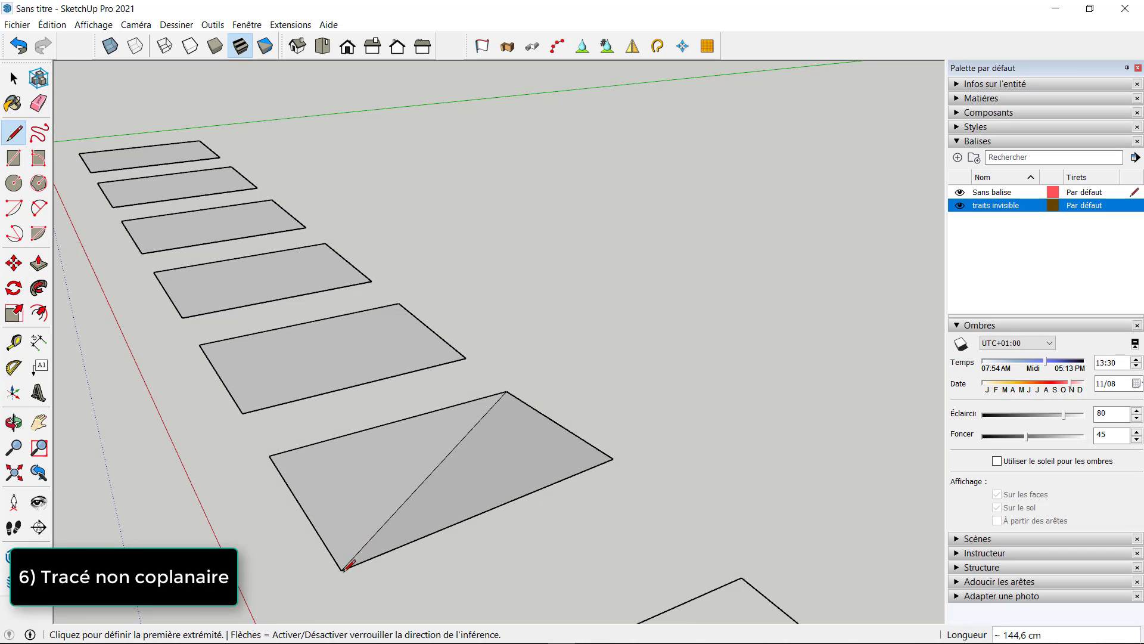
pyautogui.moveTo(341, 570)
pyautogui.mouseDown(button='middle')
pyautogui.moveTo(340, 530)
pyautogui.moveTo(278, 455)
pyautogui.moveTo(488, 531)
pyautogui.moveTo(606, 429)
pyautogui.mouseUp(button='middle')
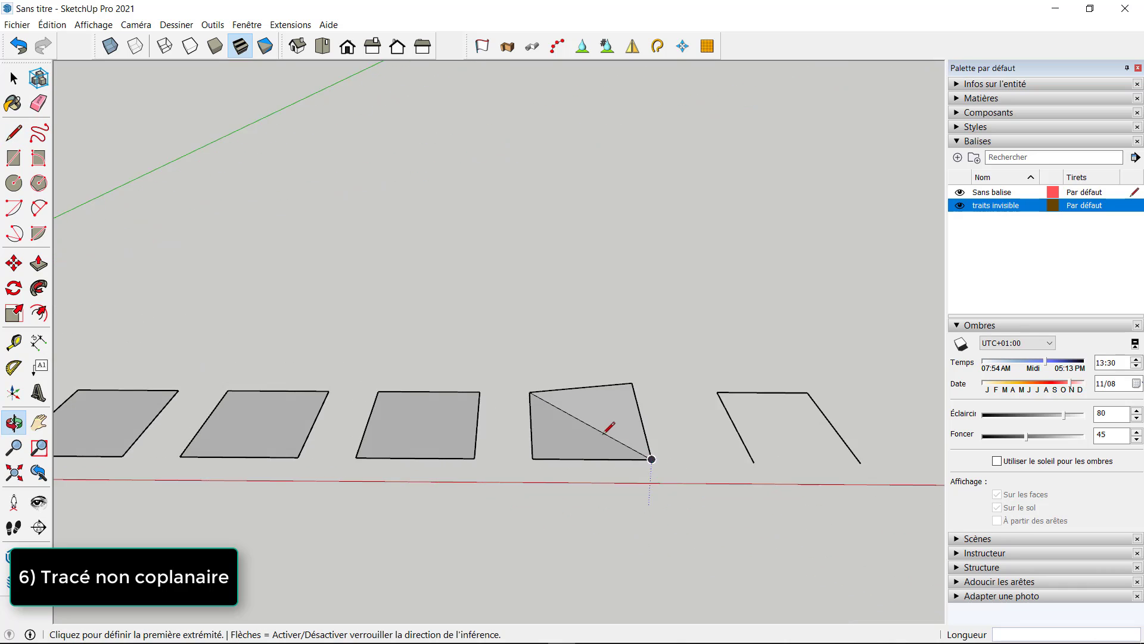
pyautogui.scroll(5, 607, 429)
pyautogui.press('e')
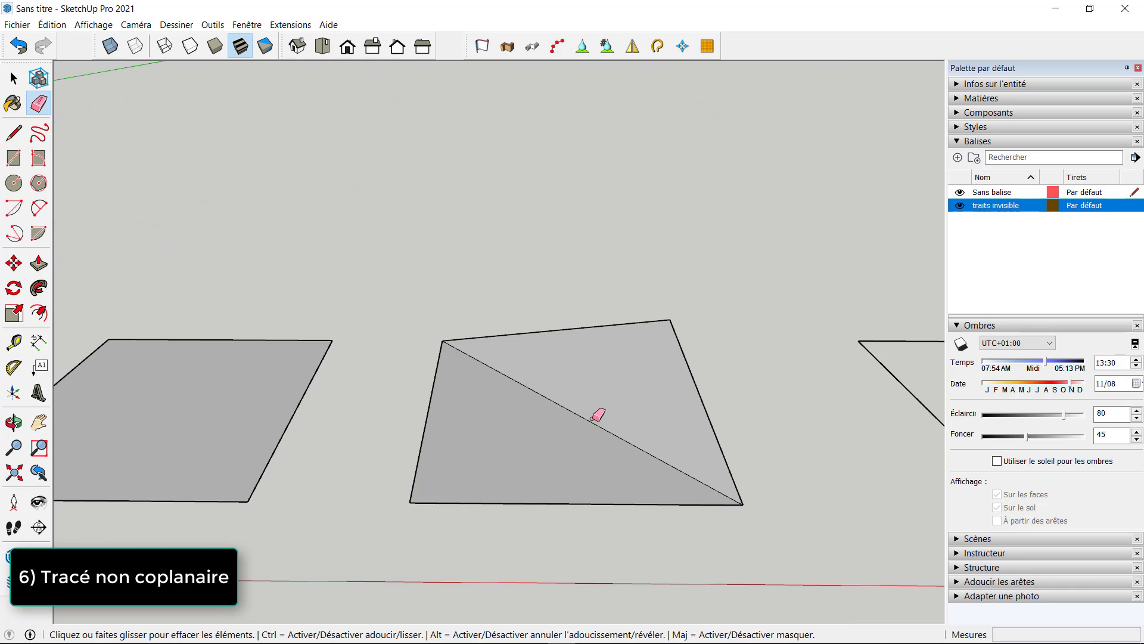
pyautogui.click(576, 412)
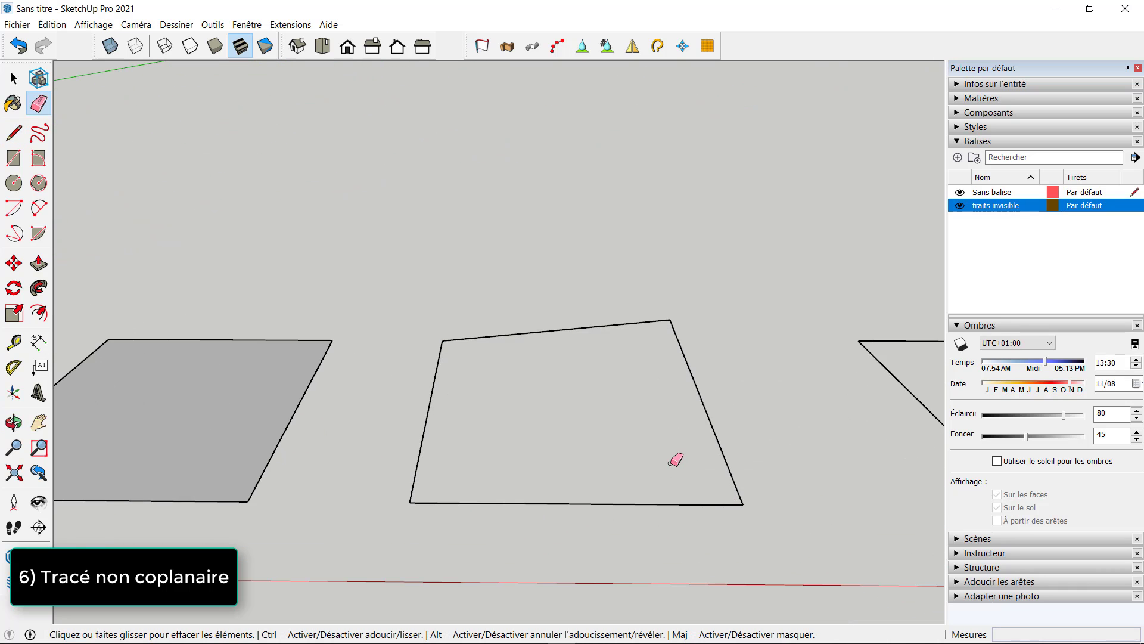
# - Check the coordinates of the sixth outline's back-left corner with a temporary text label, and discard the label
pyautogui.moveTo(676, 460)
pyautogui.mouseDown(button='middle')
pyautogui.moveTo(592, 256)
pyautogui.moveTo(592, 421)
pyautogui.moveTo(608, 485)
pyautogui.mouseUp(button='middle')
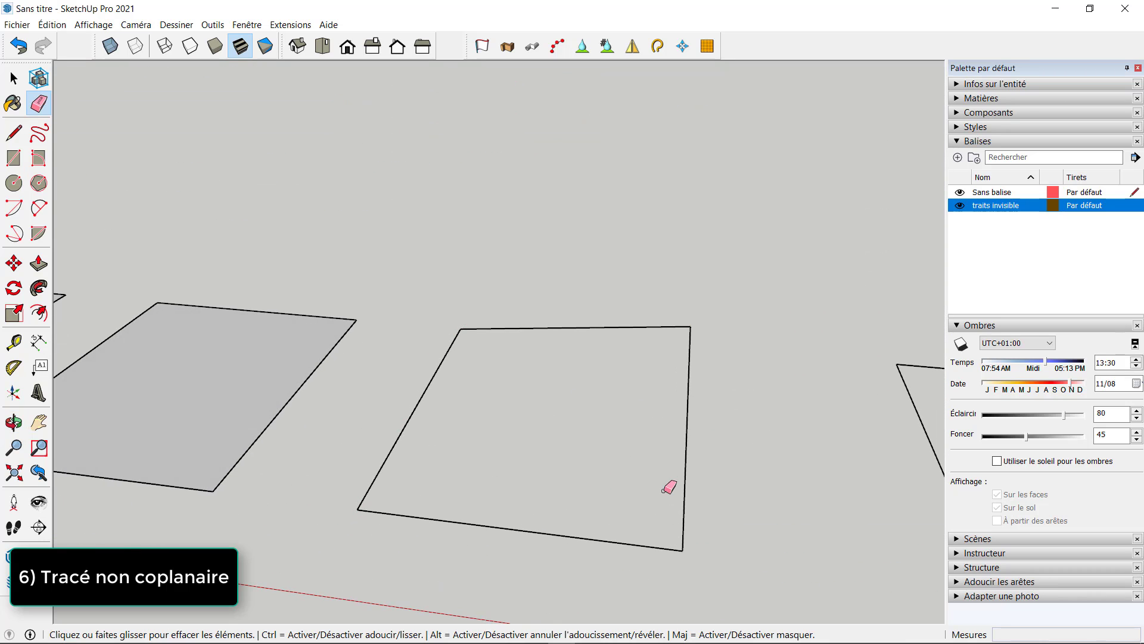
pyautogui.moveTo(531, 524); pyautogui.dragTo(429, 454, button='middle')
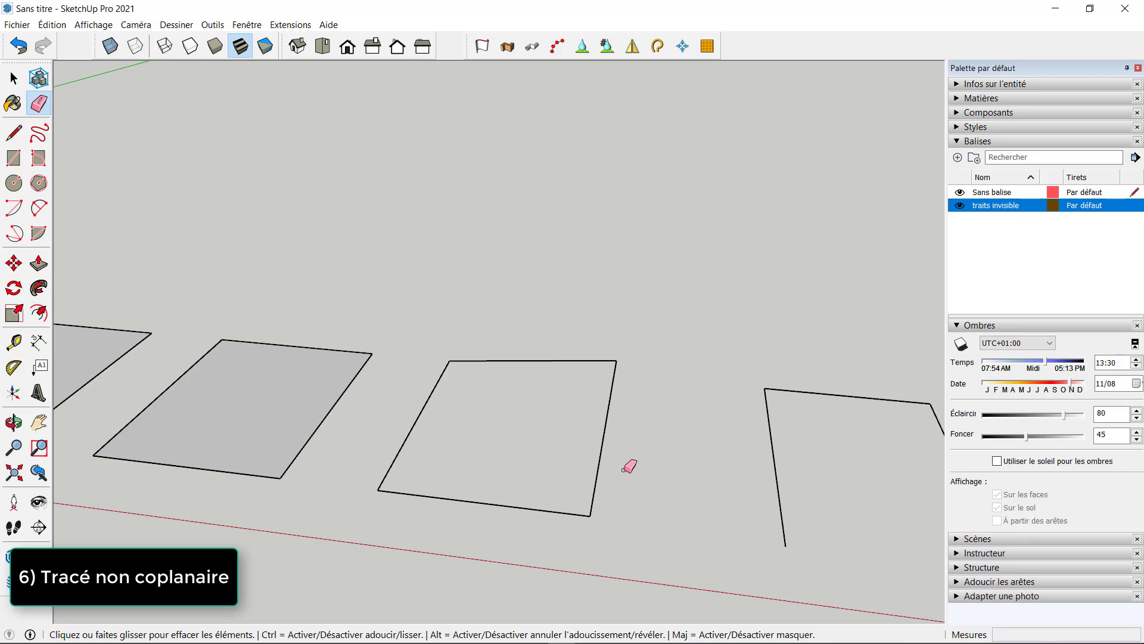
pyautogui.moveTo(628, 467); pyautogui.dragTo(557, 502, button='middle')
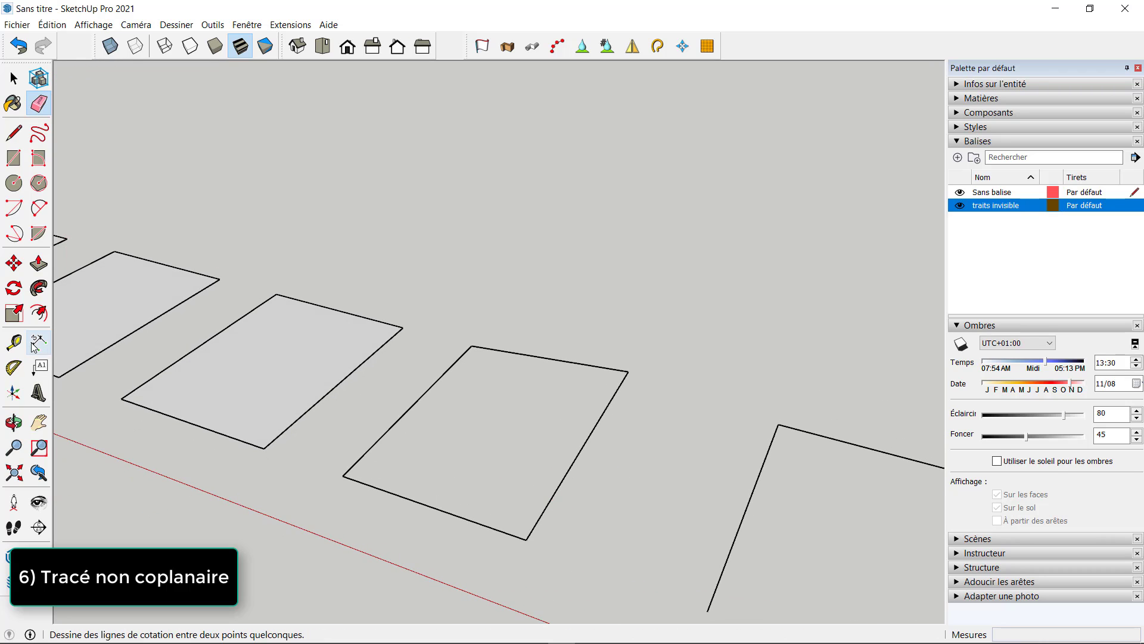
pyautogui.click(41, 368)
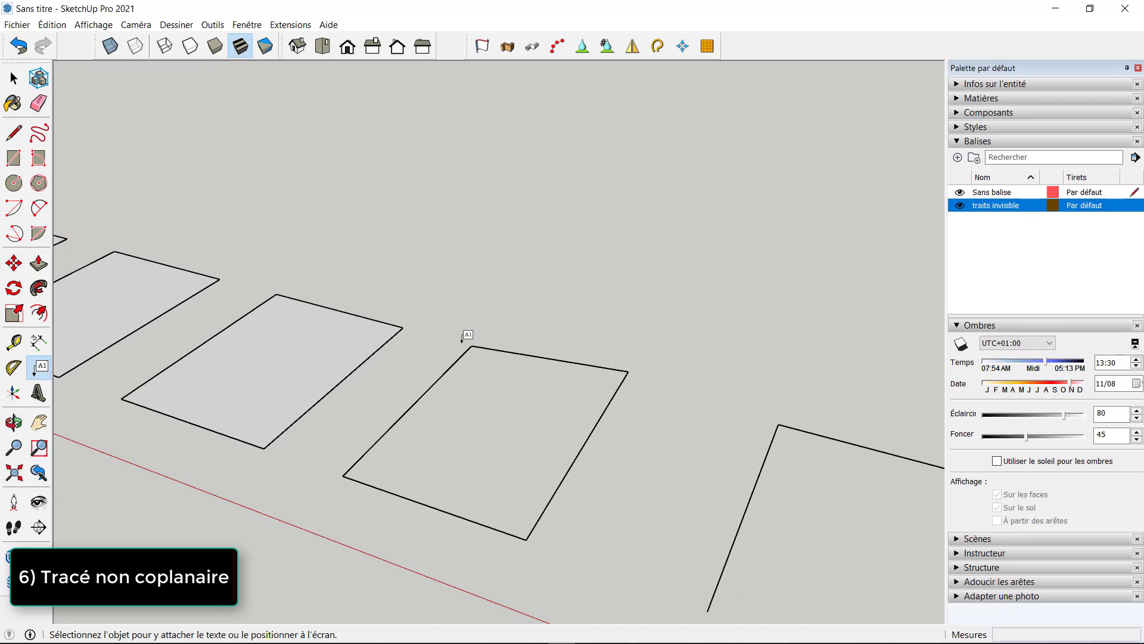
pyautogui.click(471, 345)
pyautogui.click(479, 284)
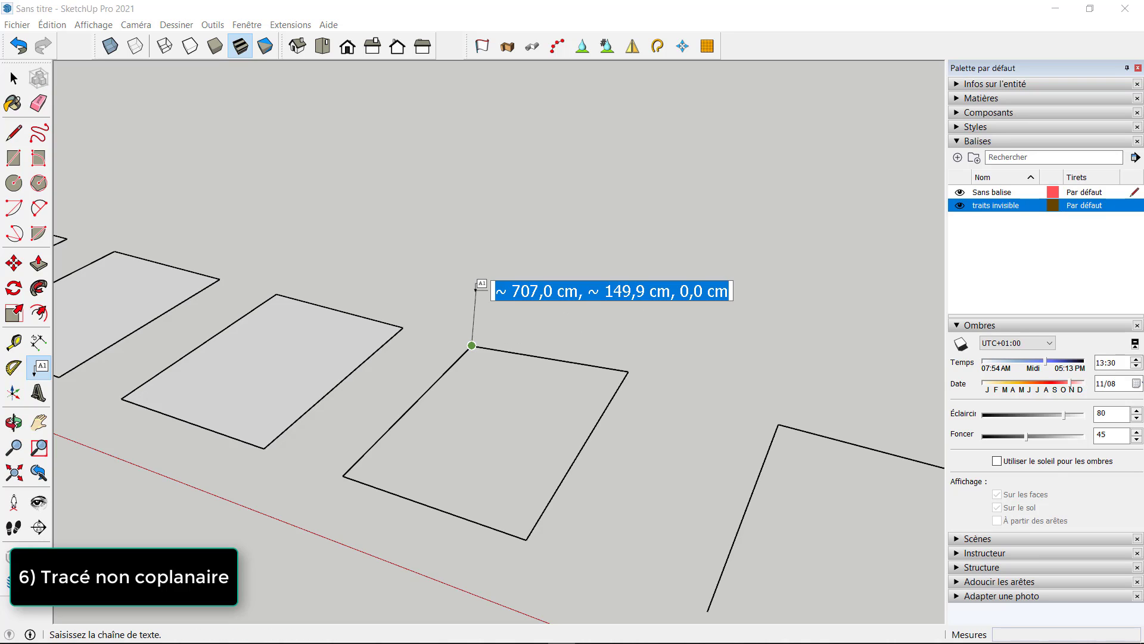
pyautogui.press('Delete')
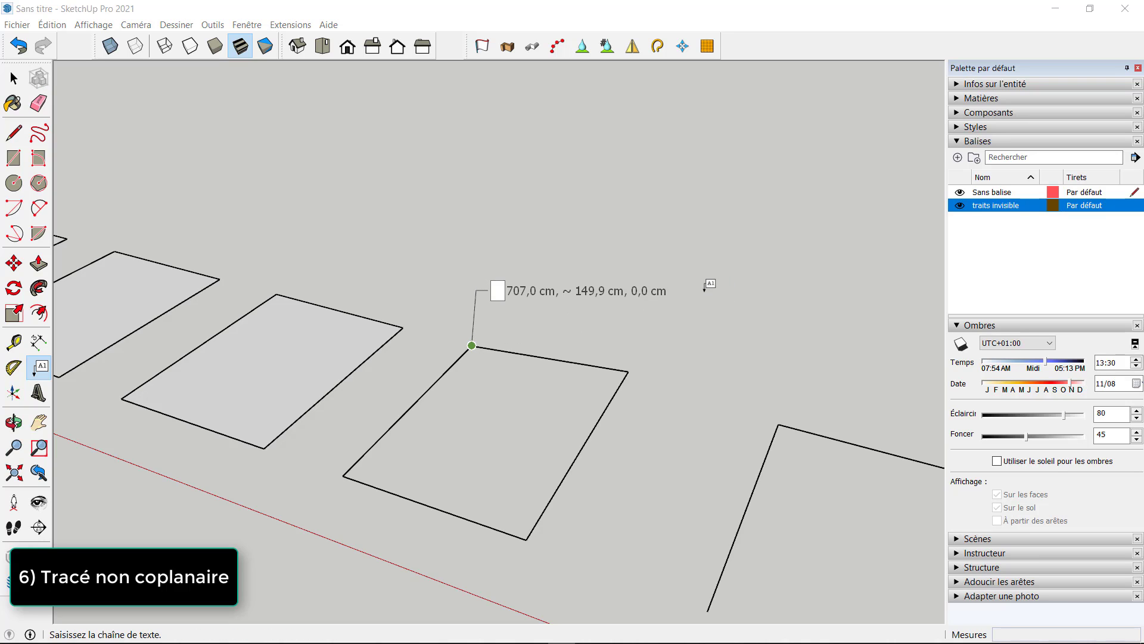
pyautogui.click(638, 354)
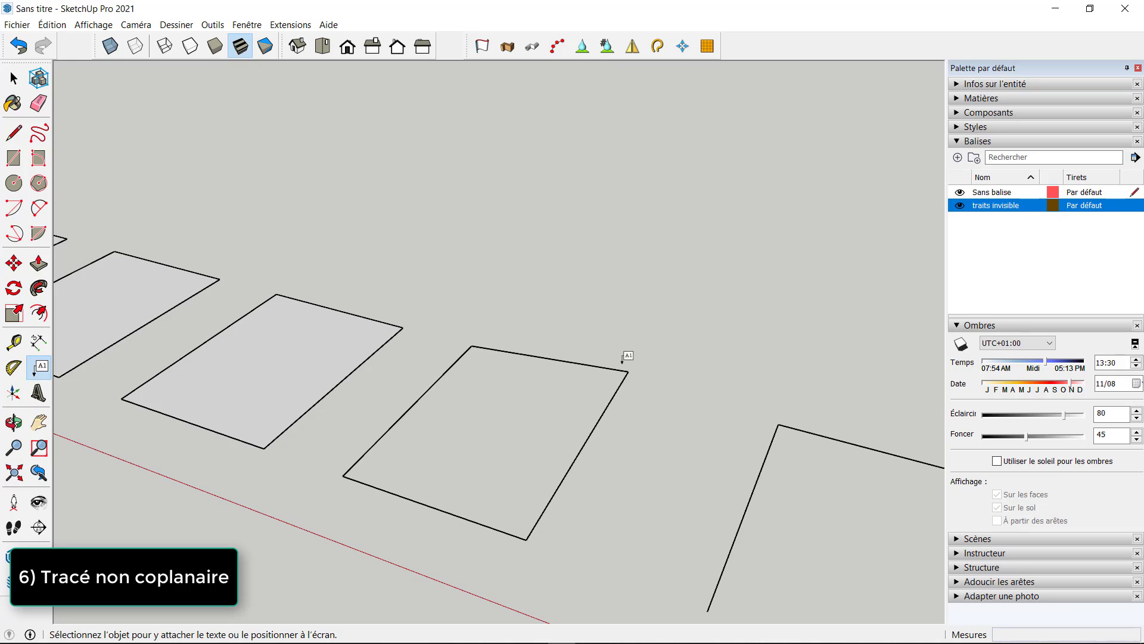
# - Check the coordinates of the sixth outline's back-right corner with a temporary text label, and discard the label
pyautogui.click(628, 370)
pyautogui.click(650, 313)
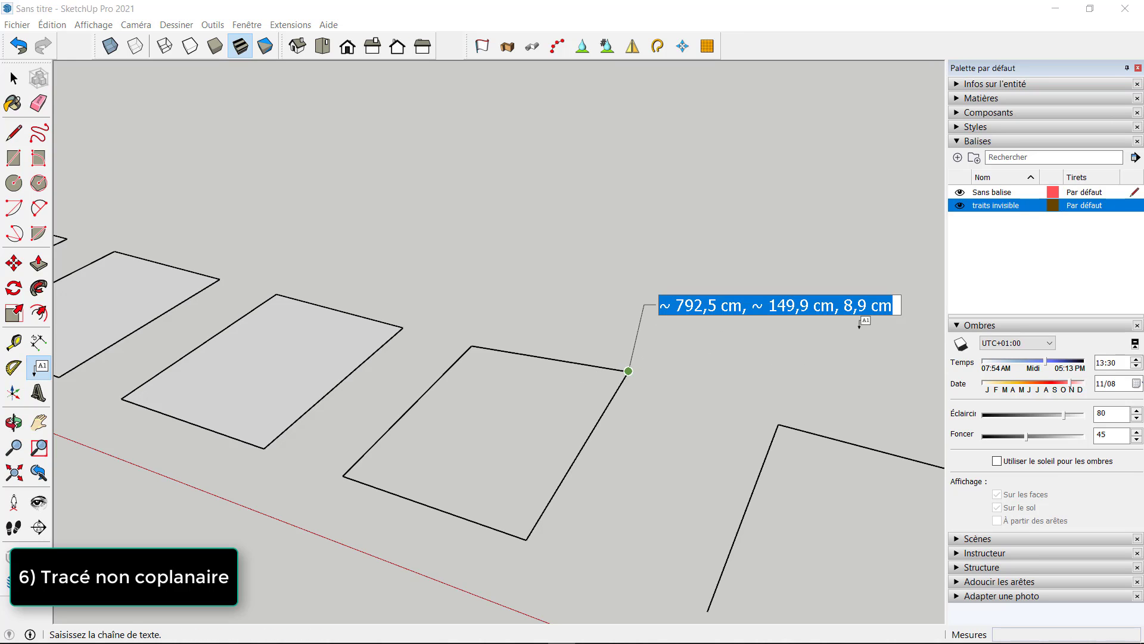
pyautogui.press('Escape')
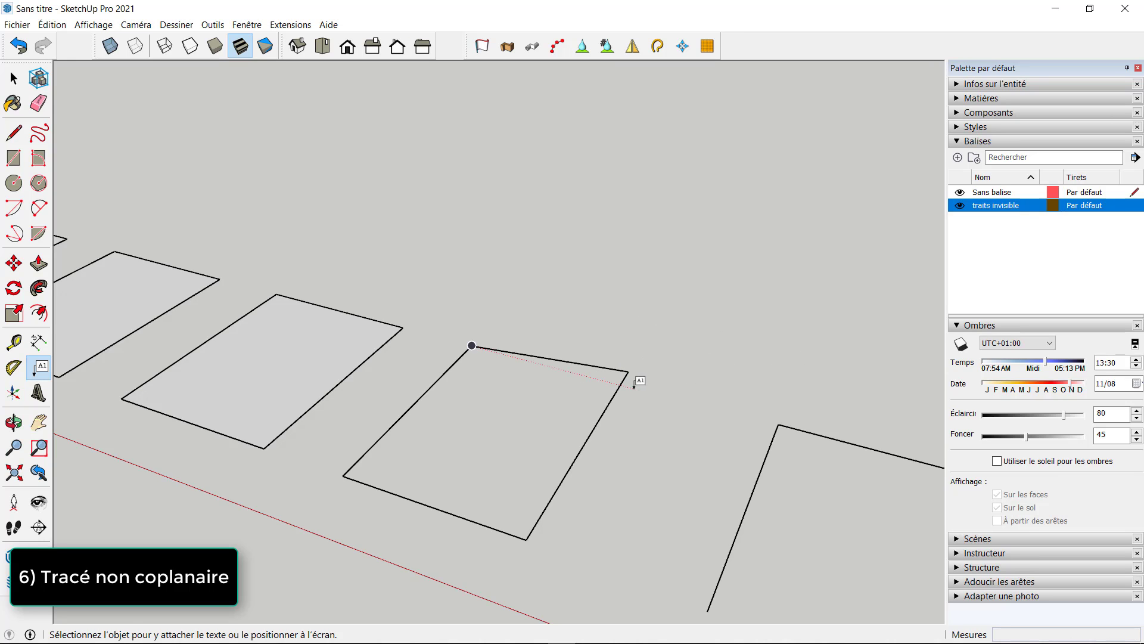
# - Move the sixth outline's back-right corner down along the blue axis by 8.9 cm, level with its front-right corner
pyautogui.press('space')
pyautogui.press('m')
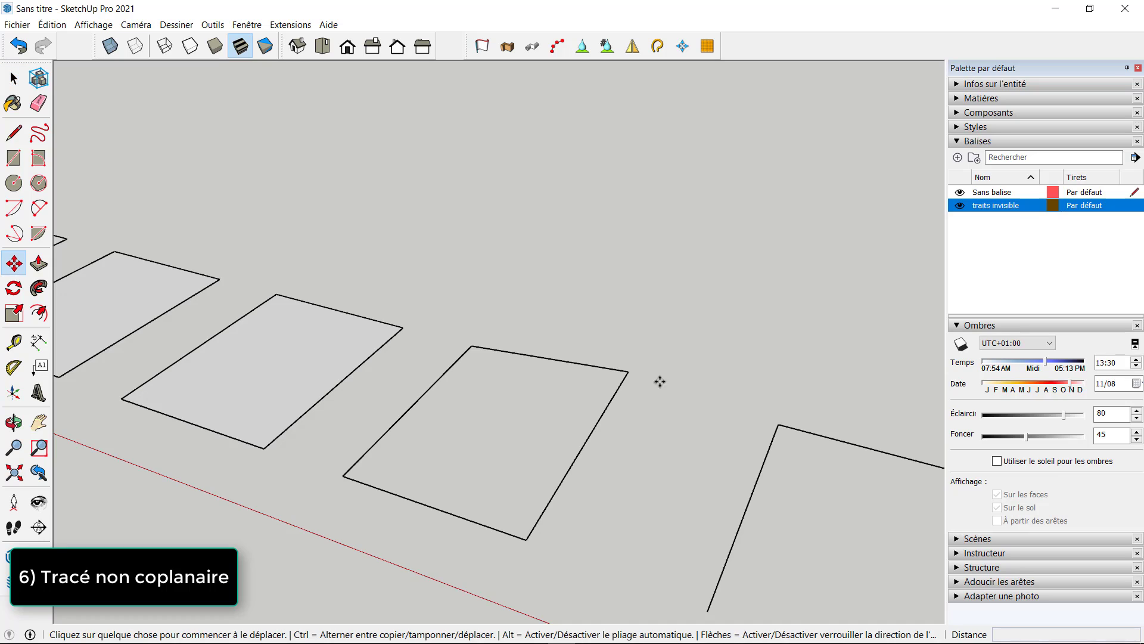
pyautogui.click(630, 372)
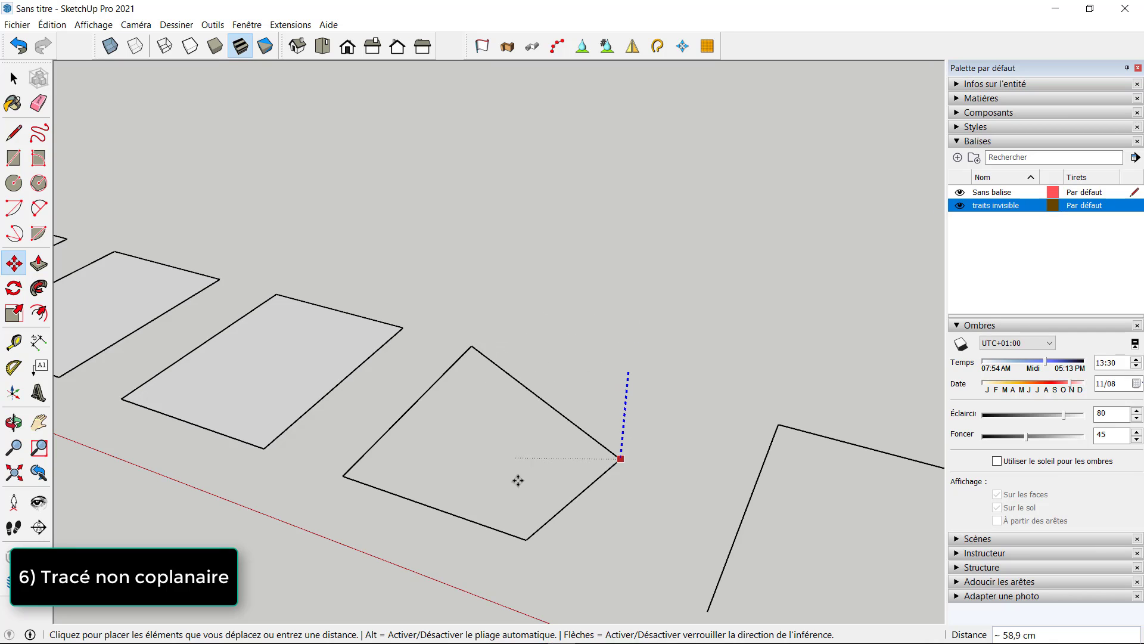
pyautogui.click(527, 539)
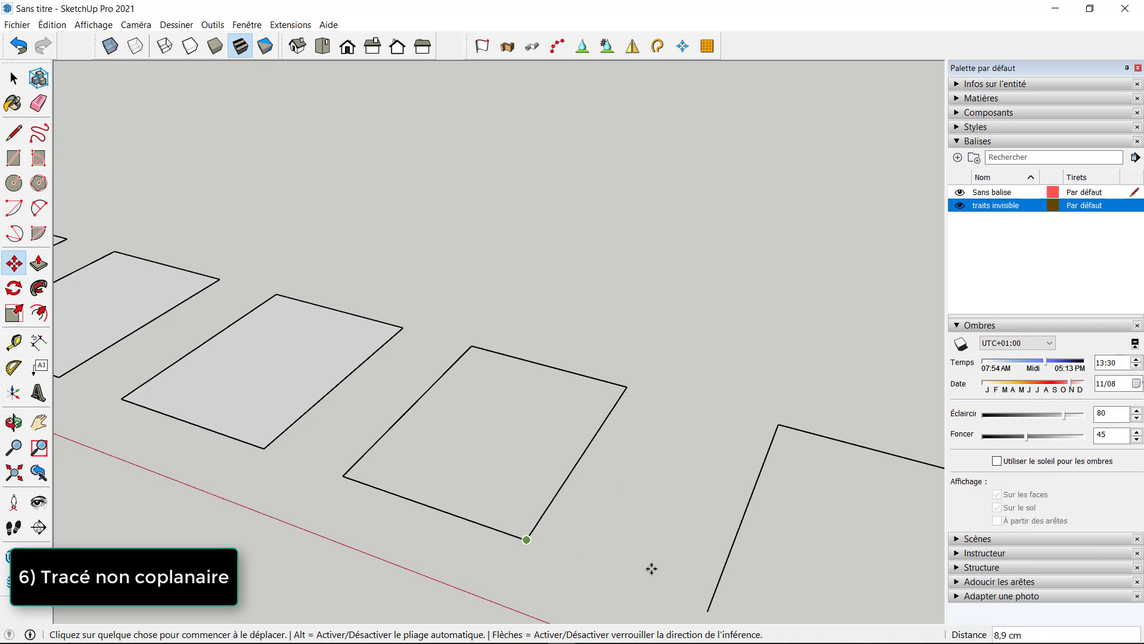
# - Retrace the sixth outline's front edge between its two front corners to generate the face
pyautogui.press('l')
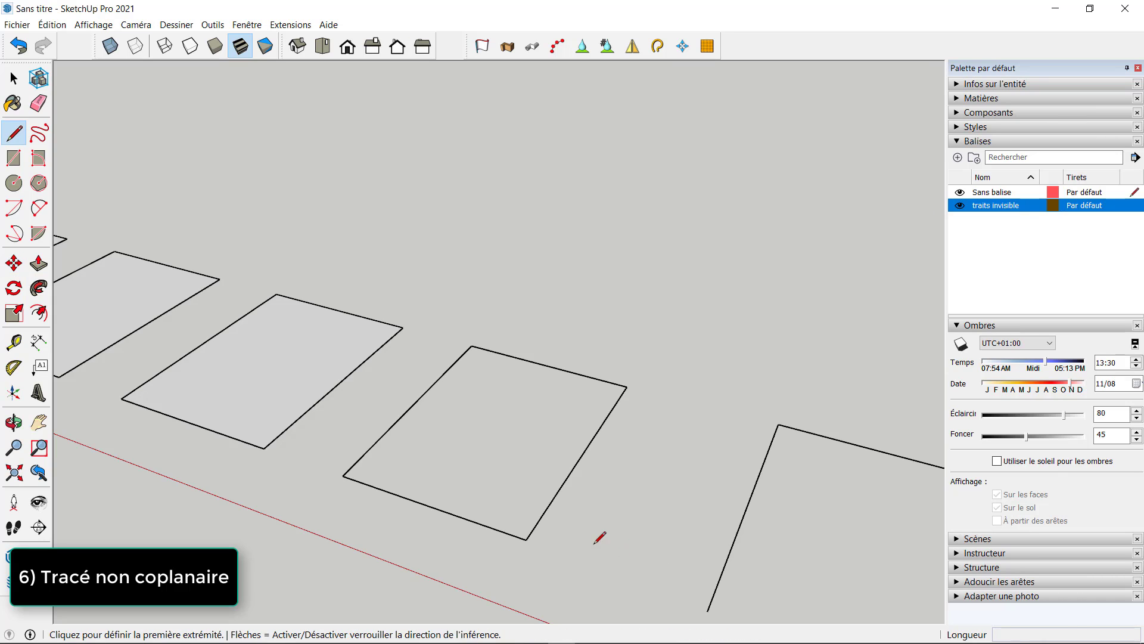
pyautogui.click(343, 476)
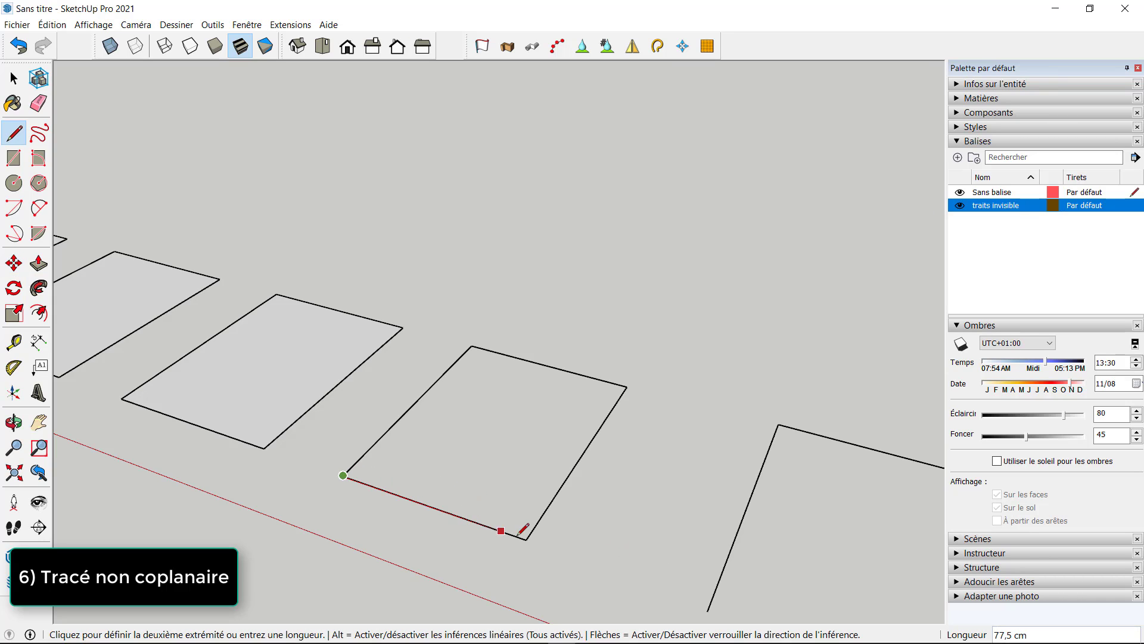
pyautogui.click(527, 540)
pyautogui.moveTo(447, 530); pyautogui.dragTo(510, 491, button='middle')
pyautogui.scroll(-3, 401, 414)
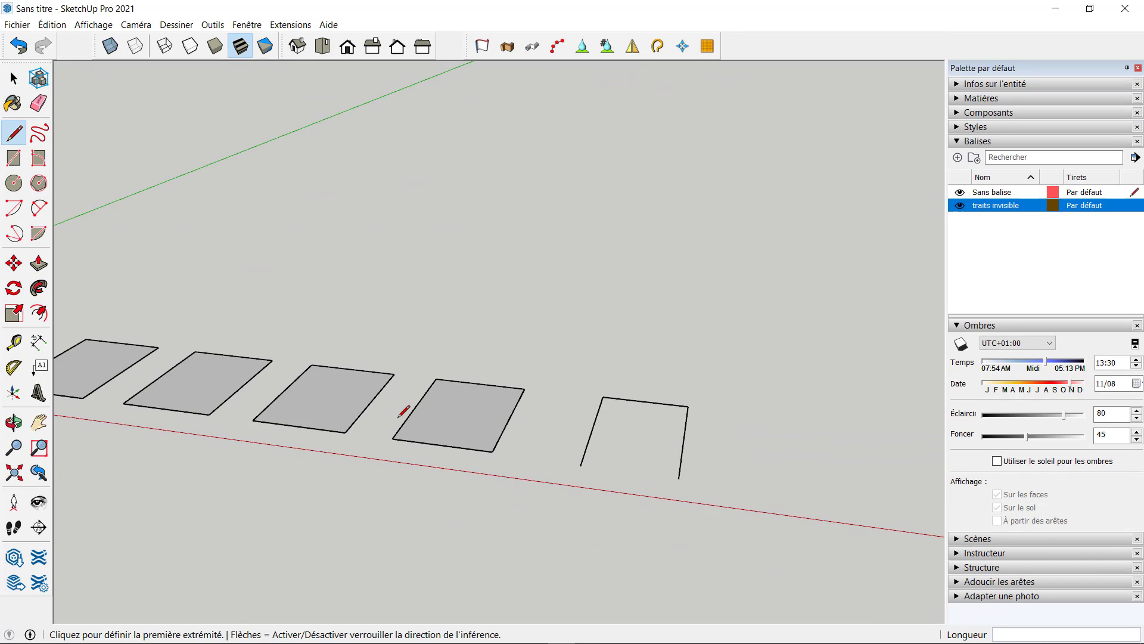
pyautogui.scroll(3, 516, 436)
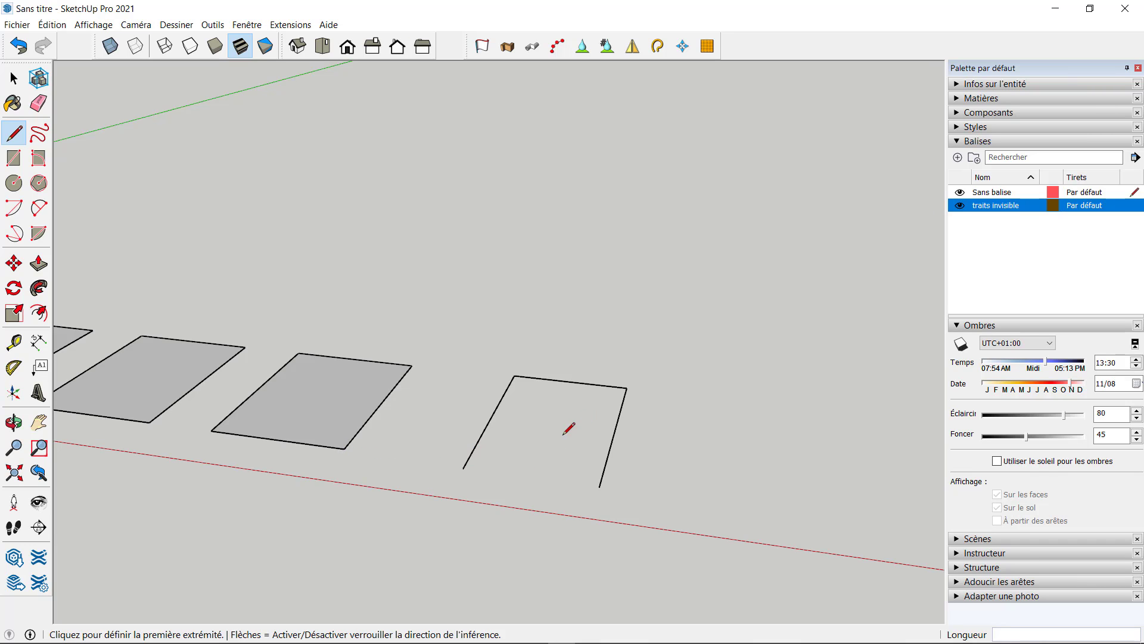
pyautogui.click(463, 468)
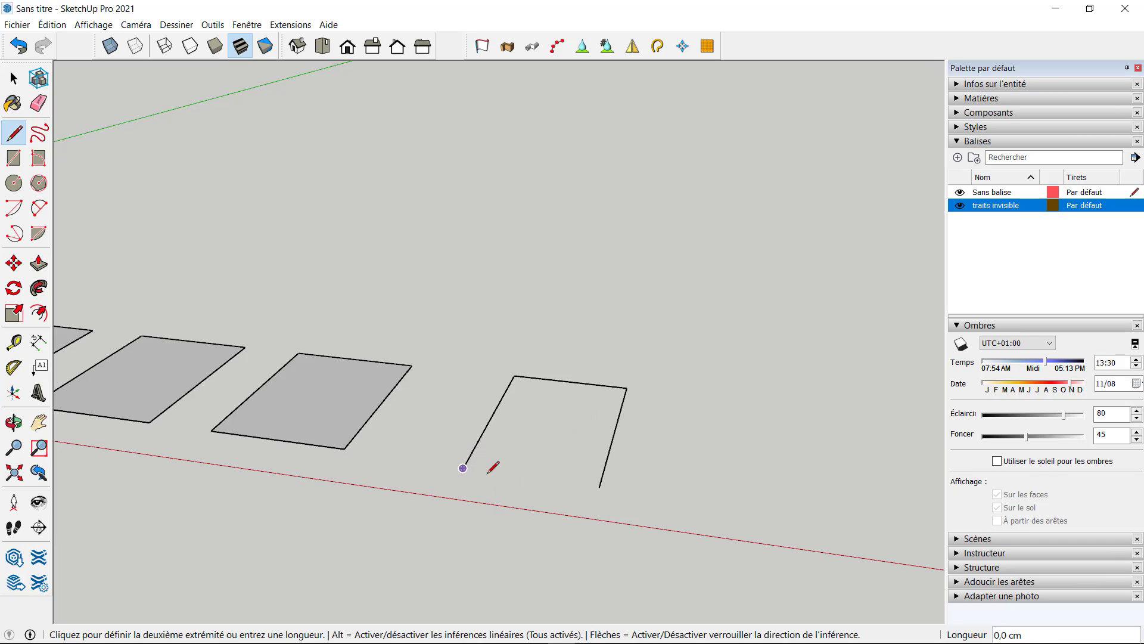
pyautogui.click(593, 485)
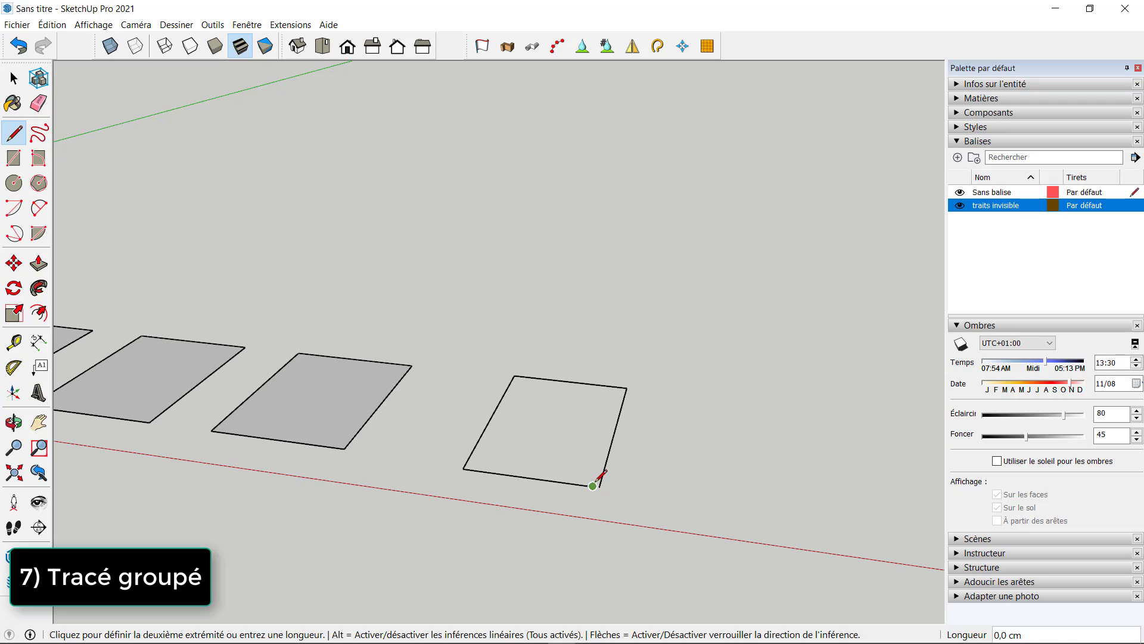
pyautogui.hotkey('ctrl', 'z')
pyautogui.click(463, 468)
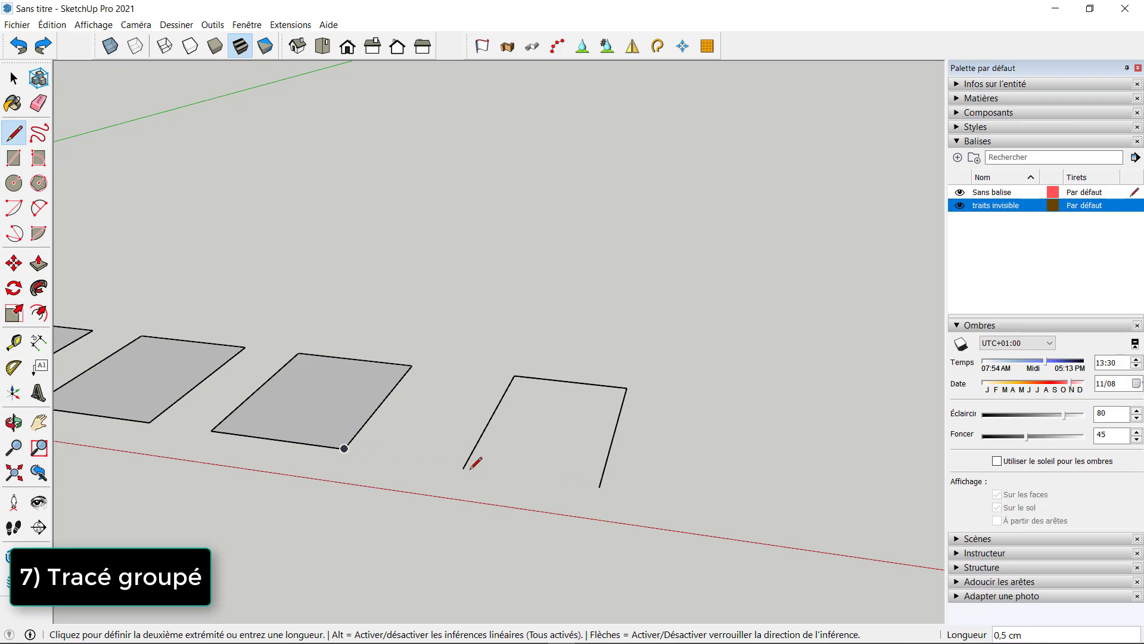
pyautogui.press('Escape')
# - Try to close the seventh outline with a line between its two open front endpoints
pyautogui.click(463, 468)
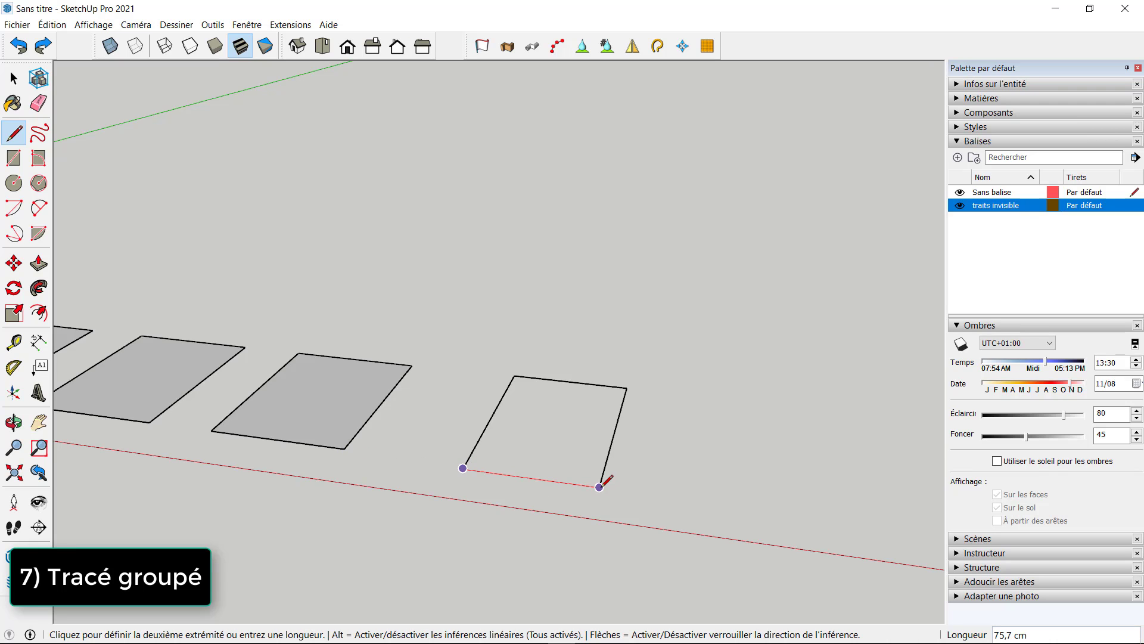
pyautogui.click(599, 487)
pyautogui.press('space')
pyautogui.moveTo(580, 442); pyautogui.dragTo(578, 537, button='middle')
pyautogui.scroll(-2, 583, 452)
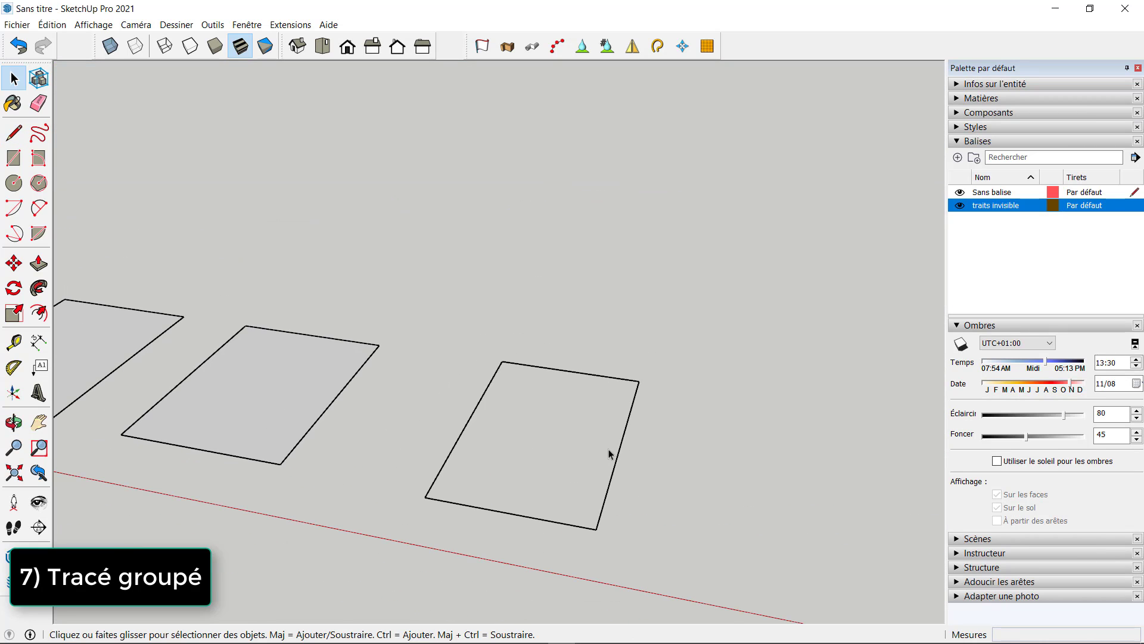
# - Move the seventh outline's three original edges back about 59 cm to test for grouping, and undo the move and the closing line
pyautogui.tripleClick(634, 395)
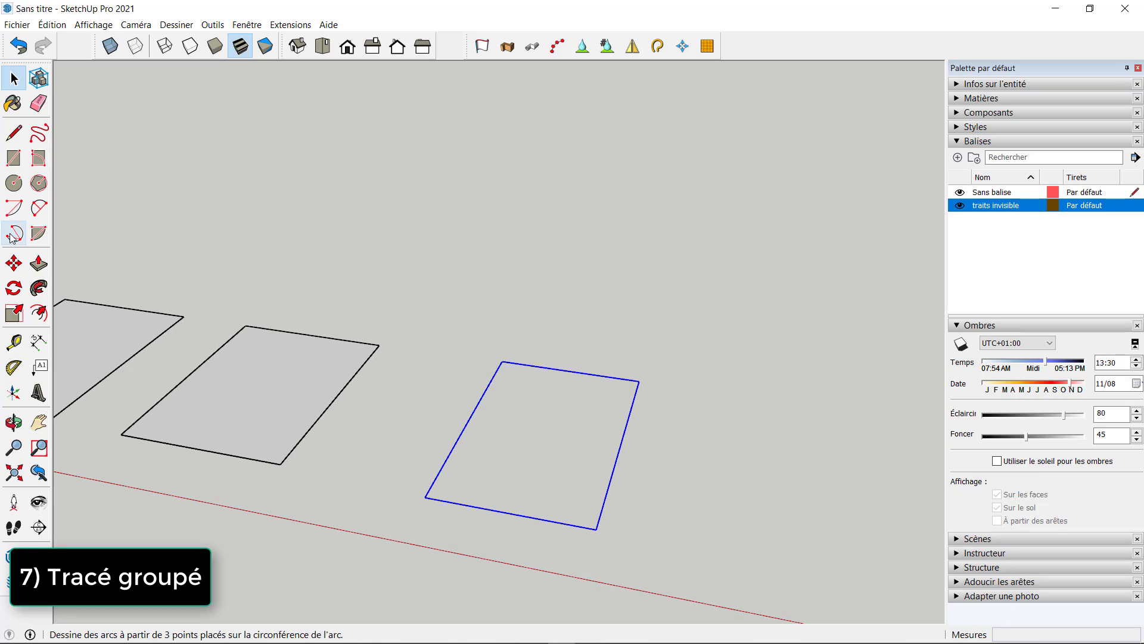
pyautogui.click(13, 263)
pyautogui.moveTo(503, 359); pyautogui.dragTo(546, 318)
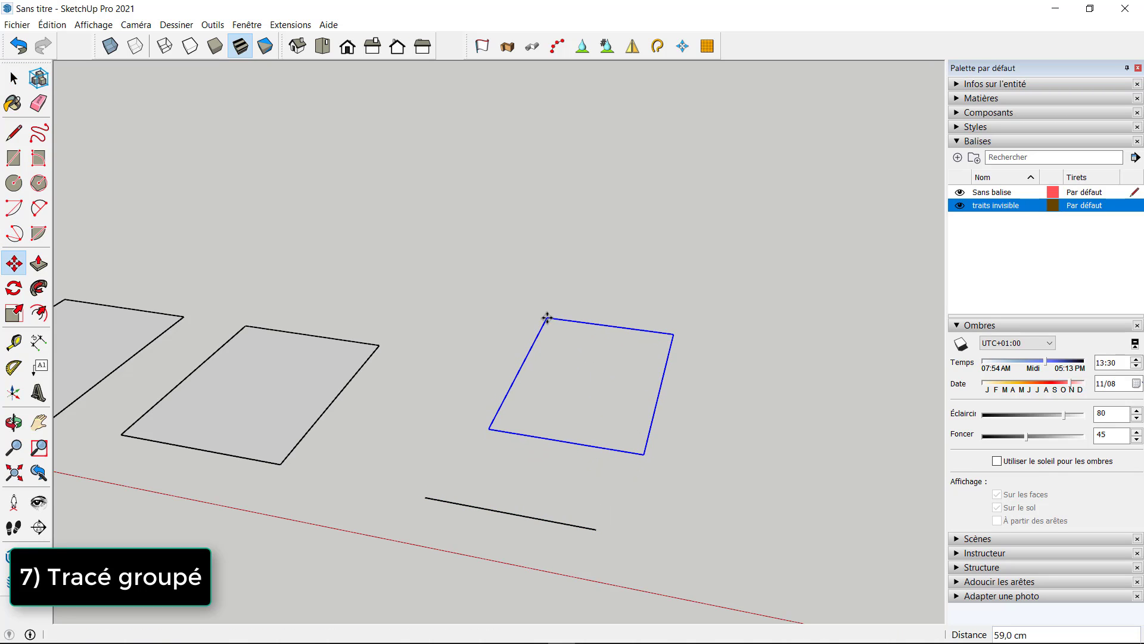
pyautogui.press('space')
pyautogui.click(703, 459)
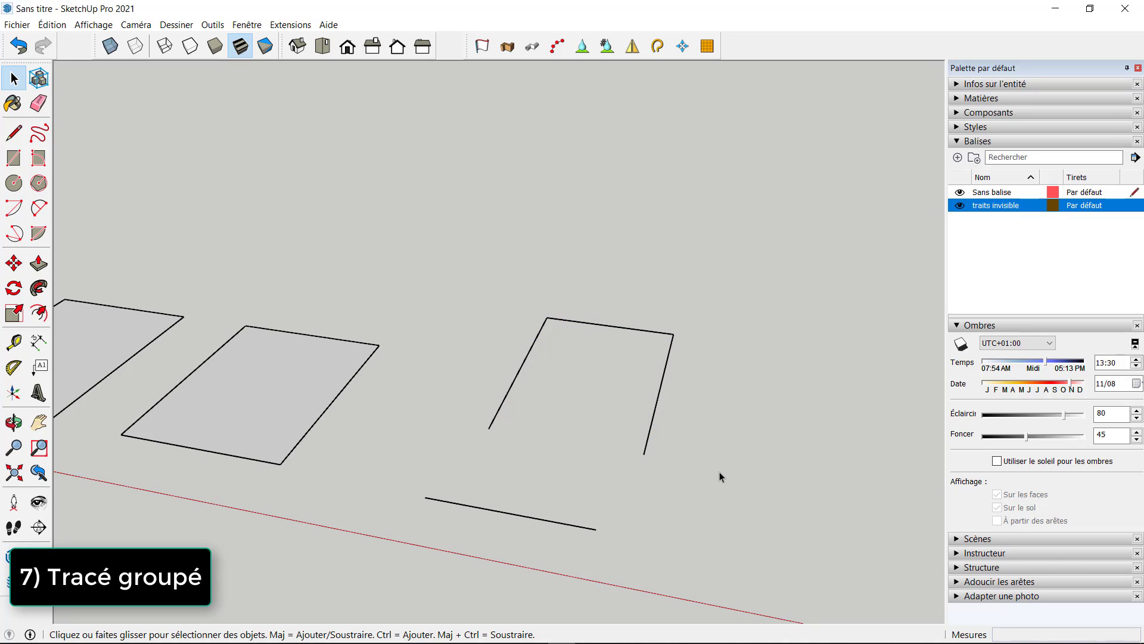
pyautogui.hotkey('ctrl', 'z')
pyautogui.hotkey('ctrl', 'z')
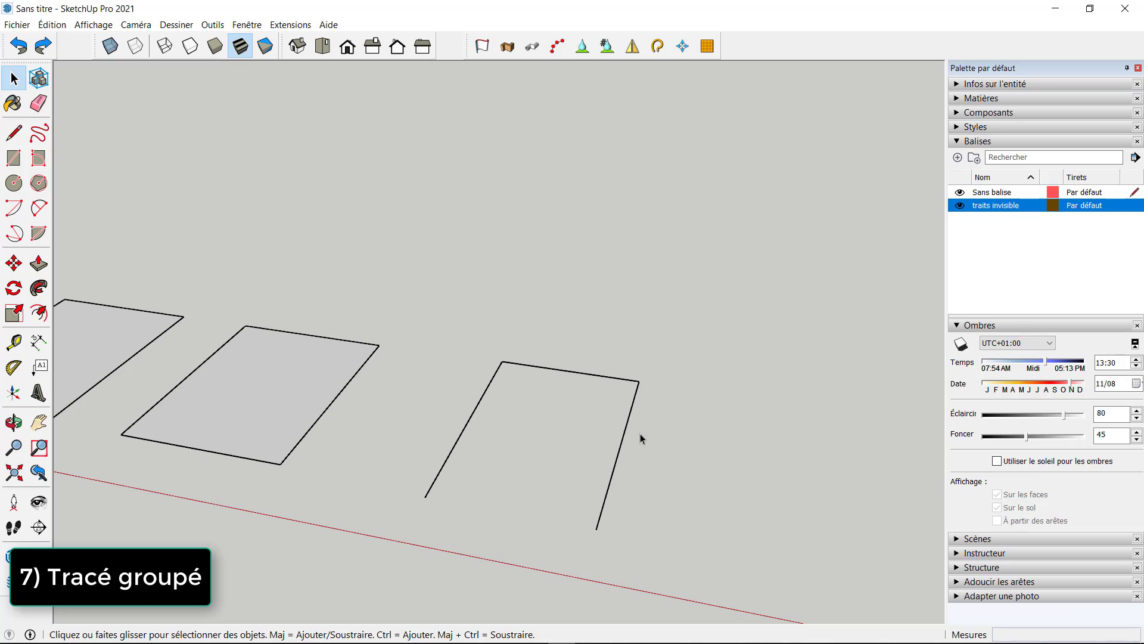
# - Explode the group that contains the seventh outline's three edges
pyautogui.hotkey('ctrl', 'y')
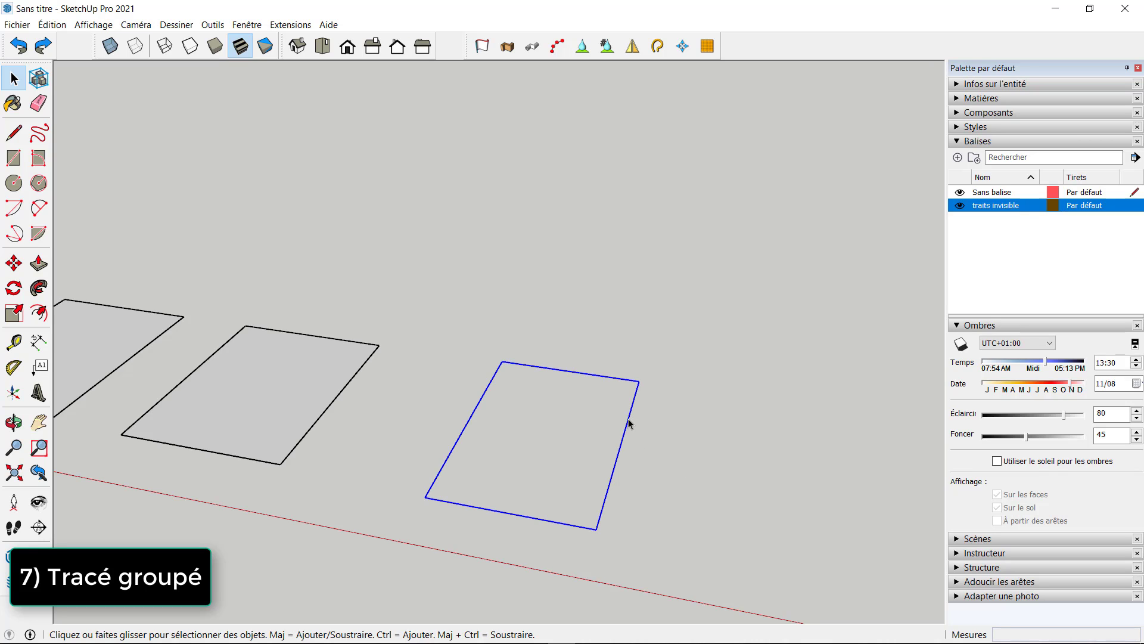
pyautogui.rightClick(628, 424)
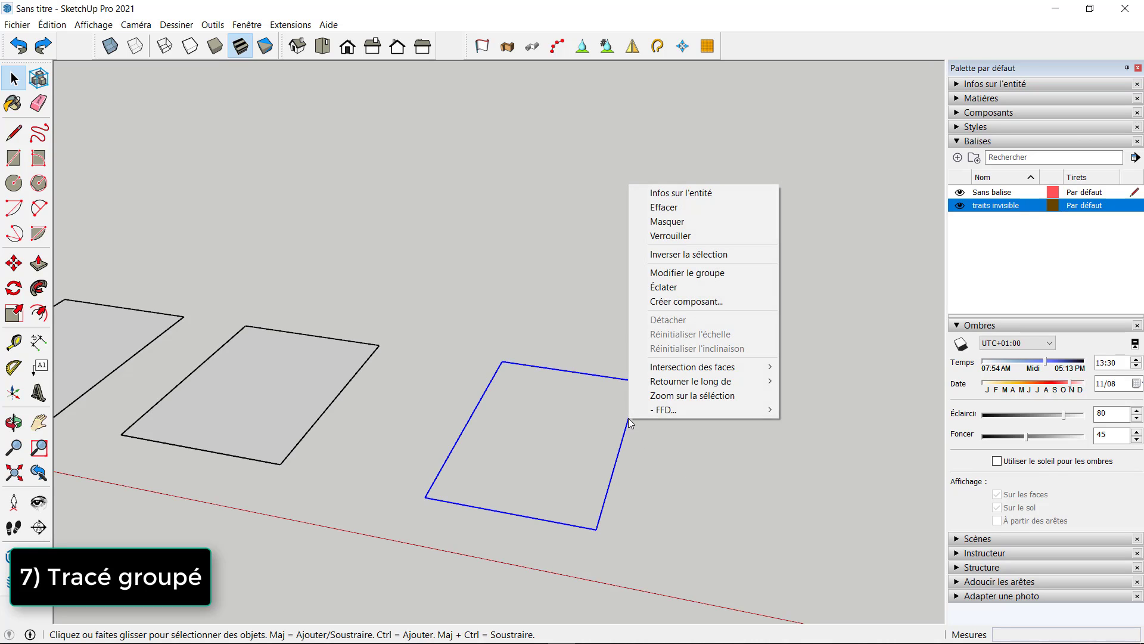
pyautogui.click(673, 287)
pyautogui.click(683, 407)
# - Close the ungrouped seventh outline with a line joining its front-left and front-right endpoints
pyautogui.press('l')
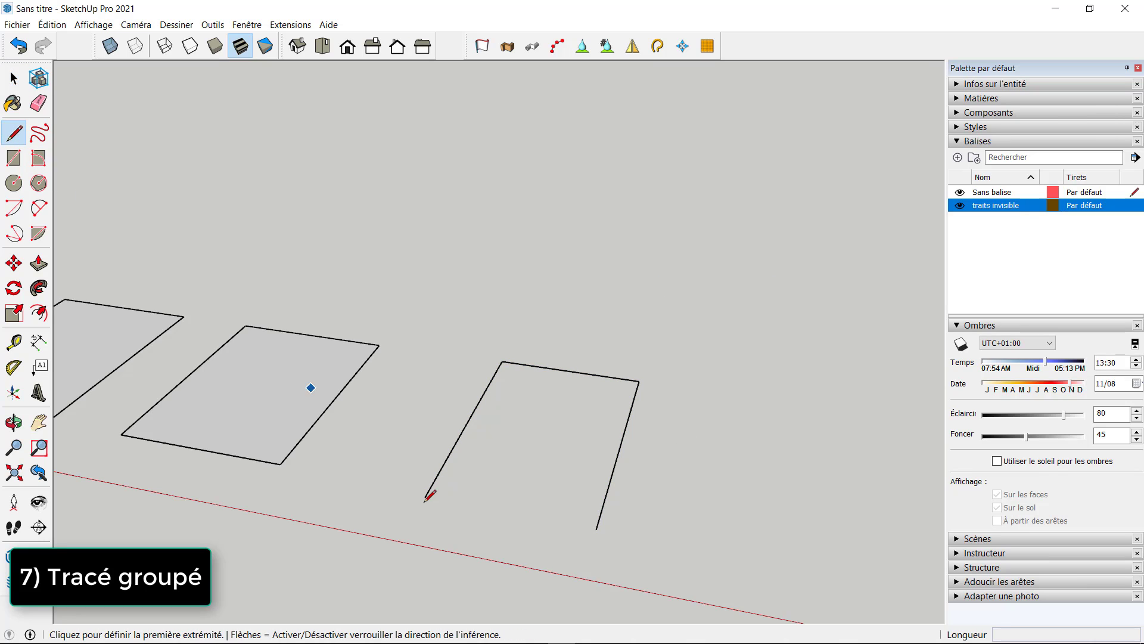
pyautogui.click(425, 496)
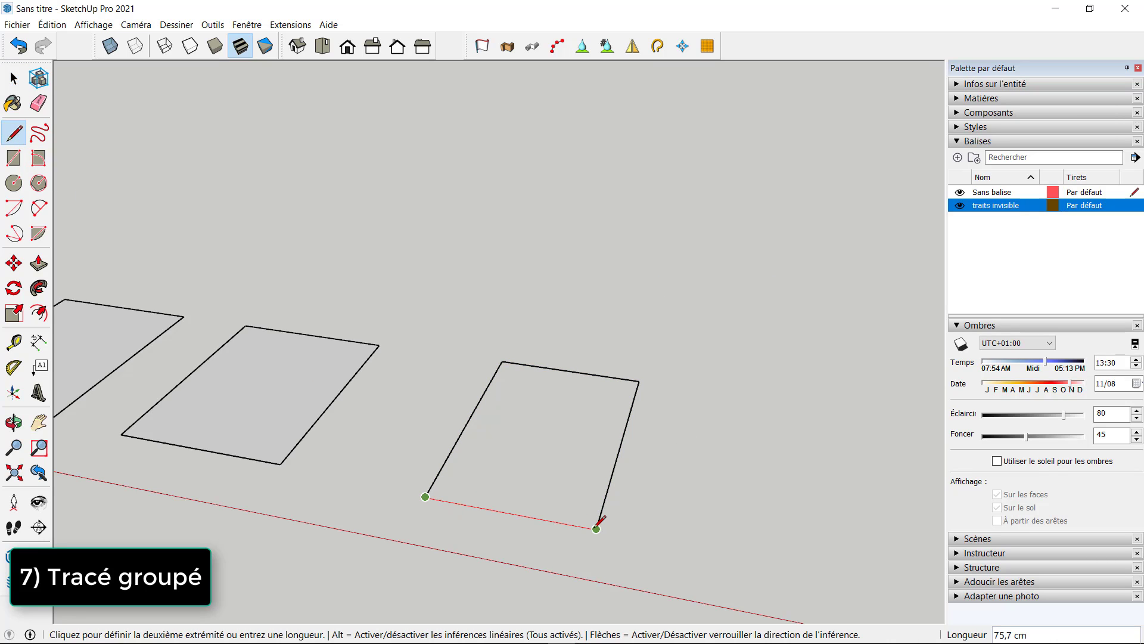
pyautogui.click(596, 529)
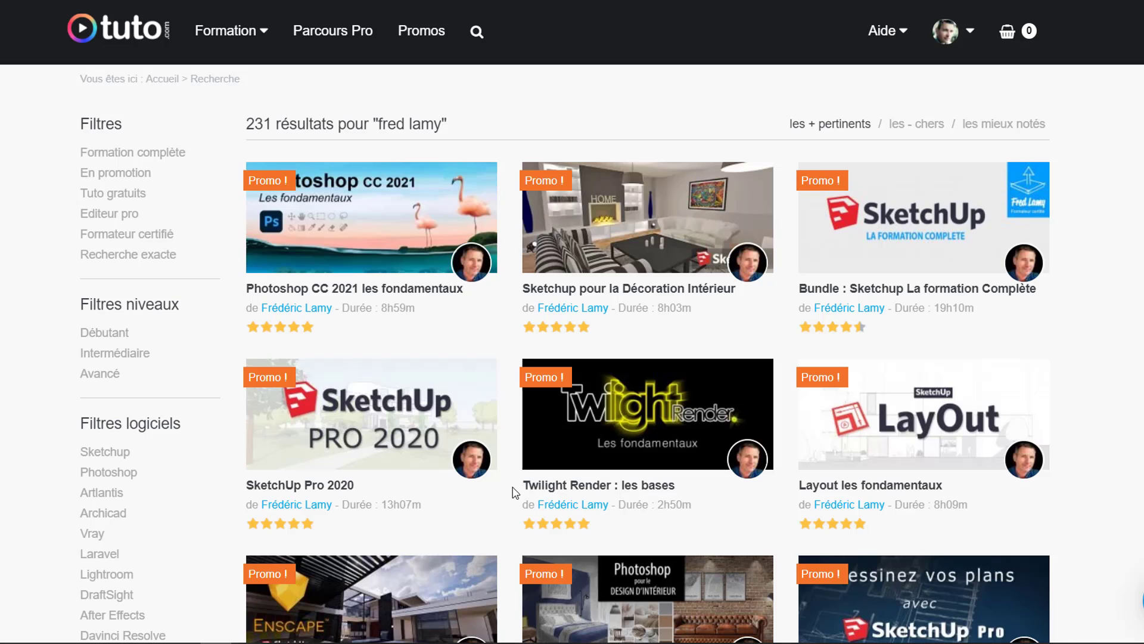